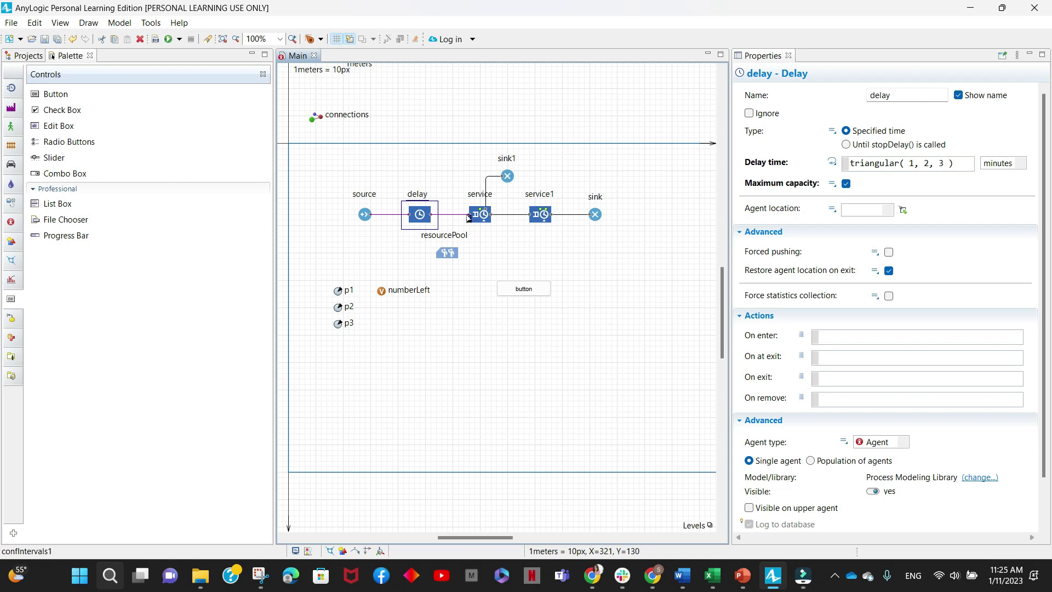
# Step: Review the properties of the delay, service, service1 and resourcePool blocks, including the service block's queue timeout
pyautogui.click(541, 216)
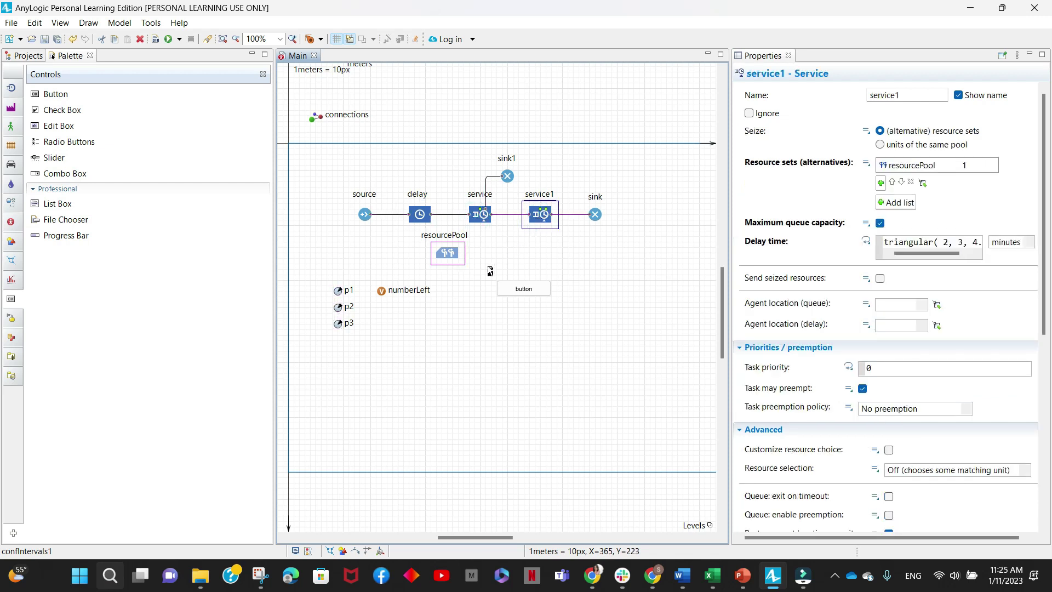
pyautogui.click(451, 259)
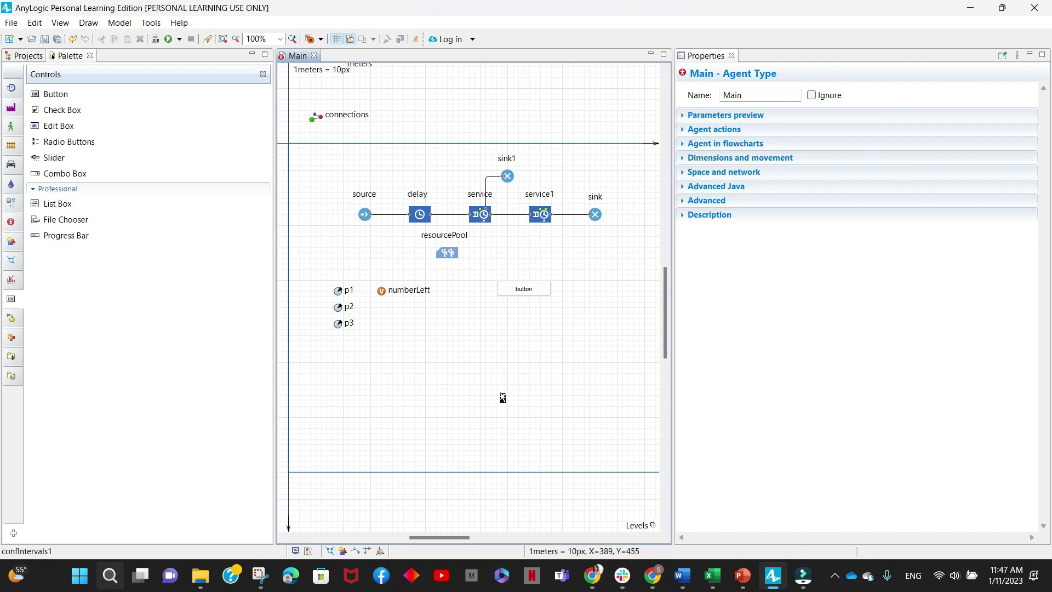
pyautogui.click(419, 216)
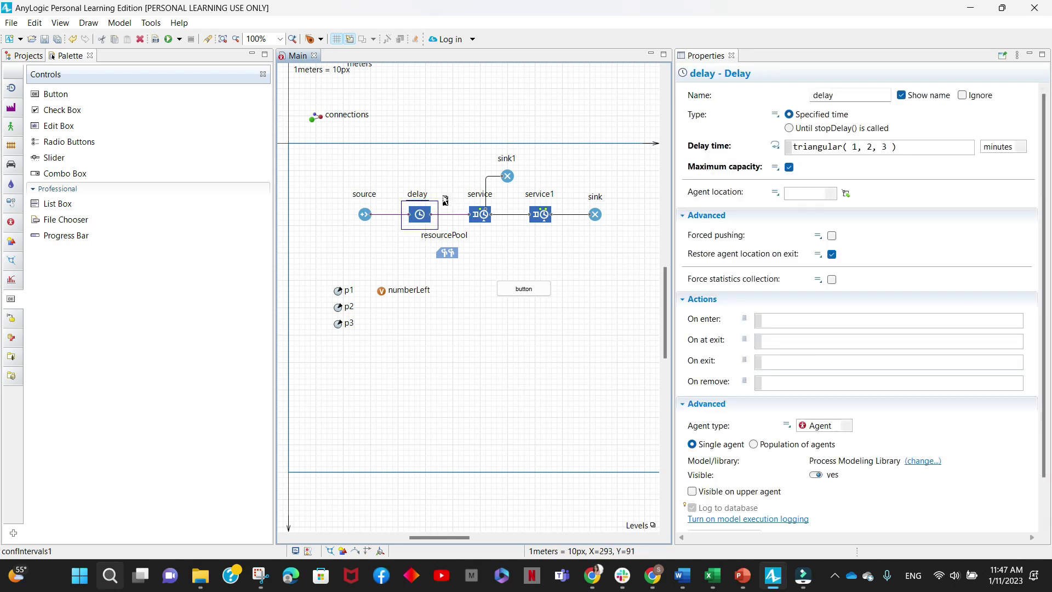
pyautogui.click(493, 219)
pyautogui.click(539, 222)
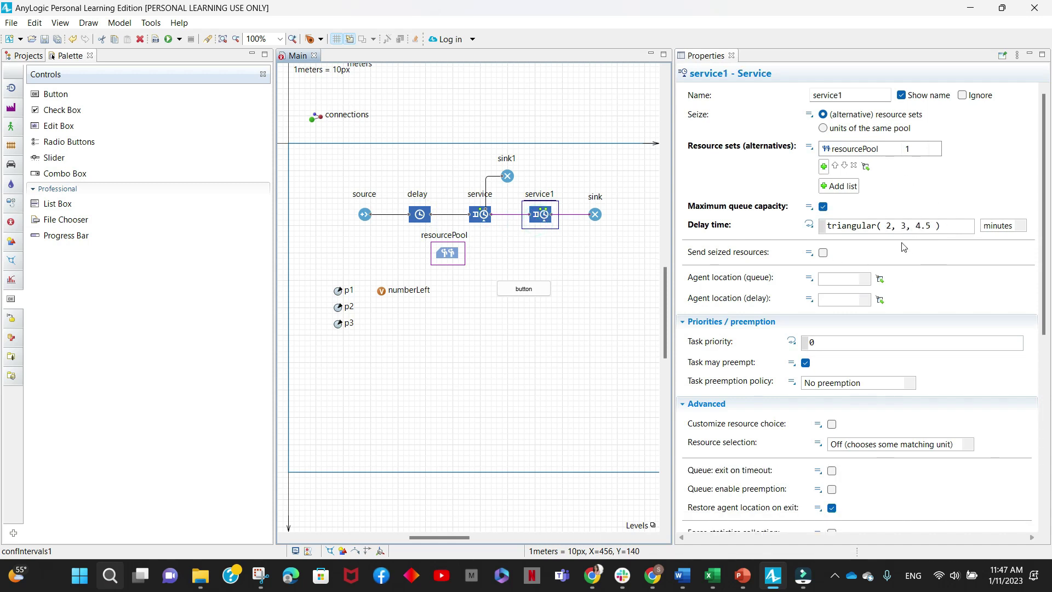
pyautogui.click(481, 219)
pyautogui.scroll(-1, 944, 489)
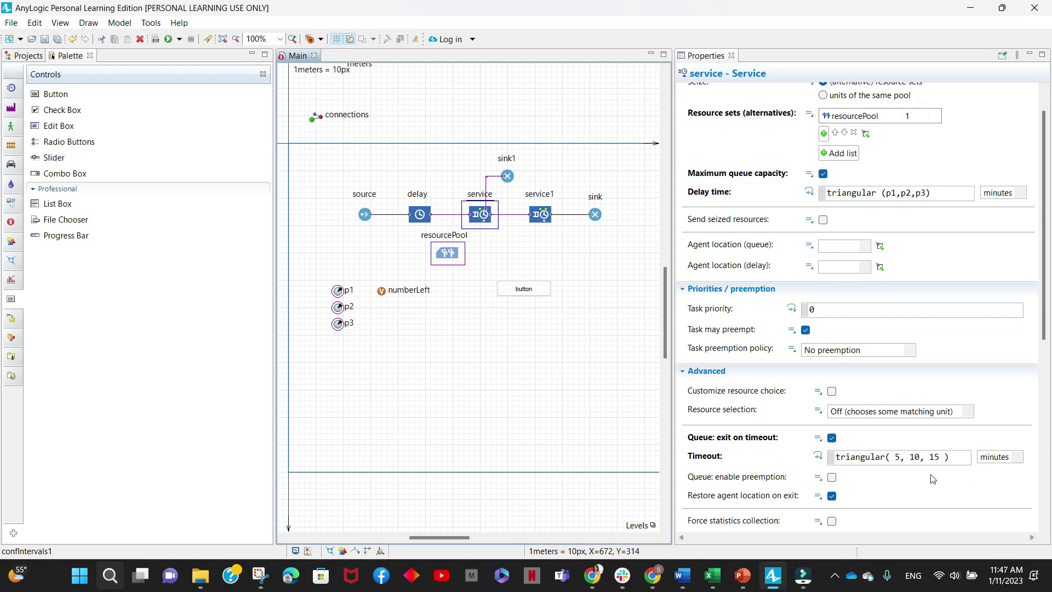
pyautogui.click(945, 461)
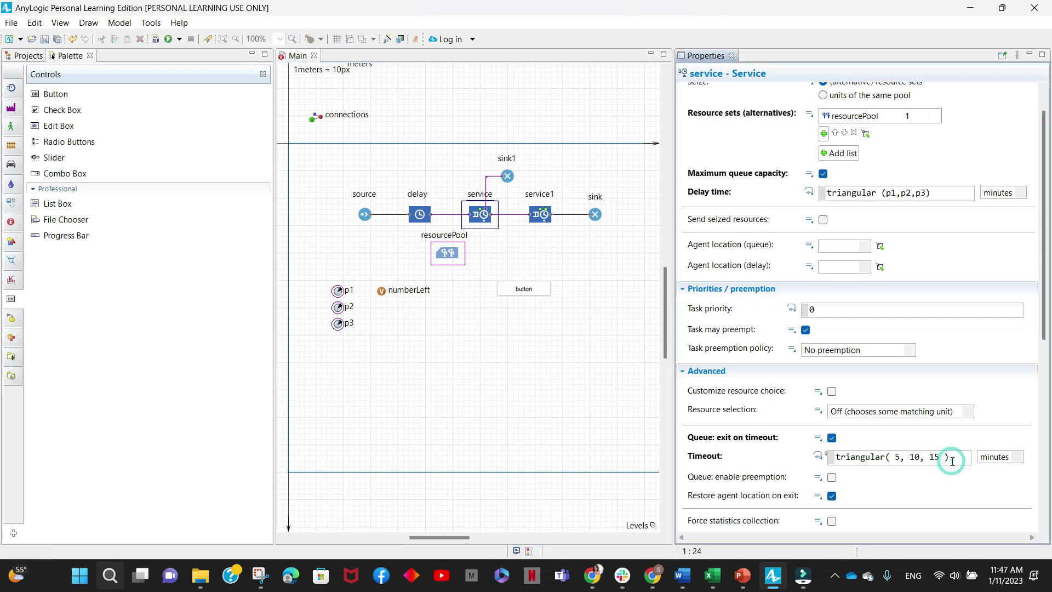
pyautogui.click(489, 298)
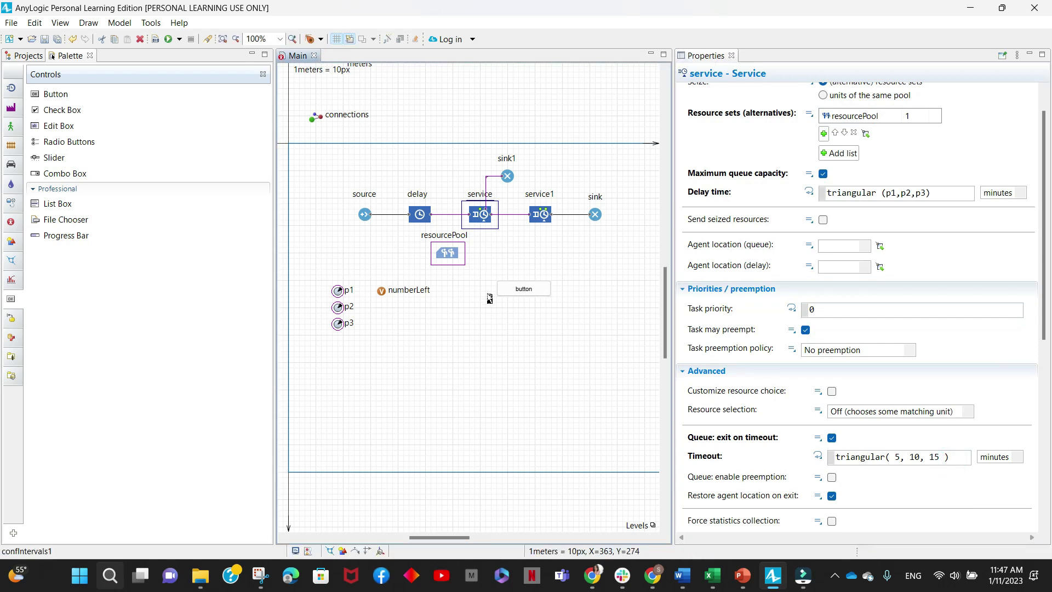
pyautogui.click(481, 333)
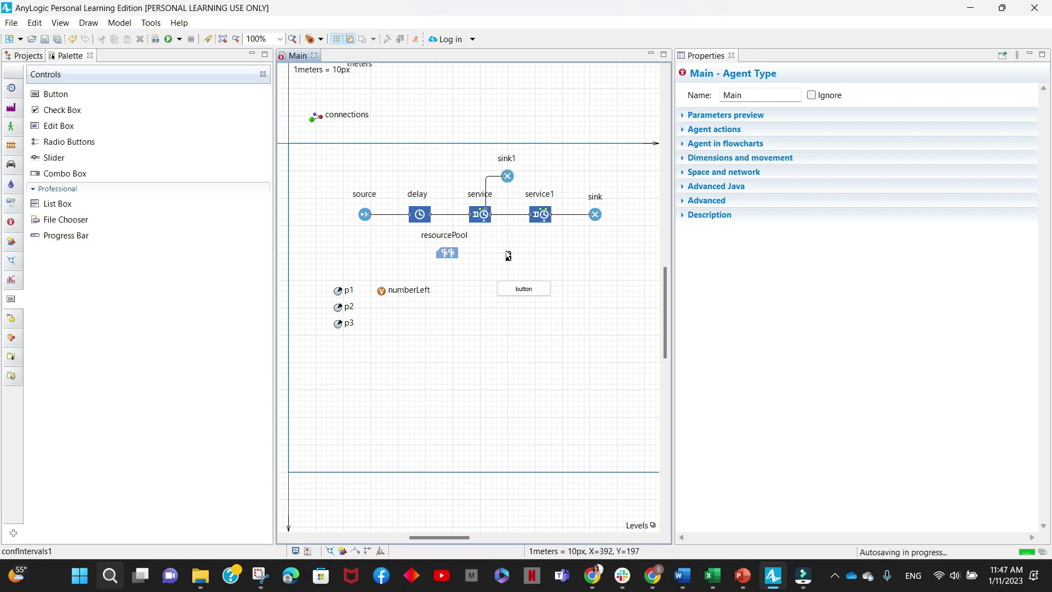
# Step: Inspect the numberLeft variable, the sink1 block's on-enter action and the button on the Main canvas
pyautogui.click(381, 292)
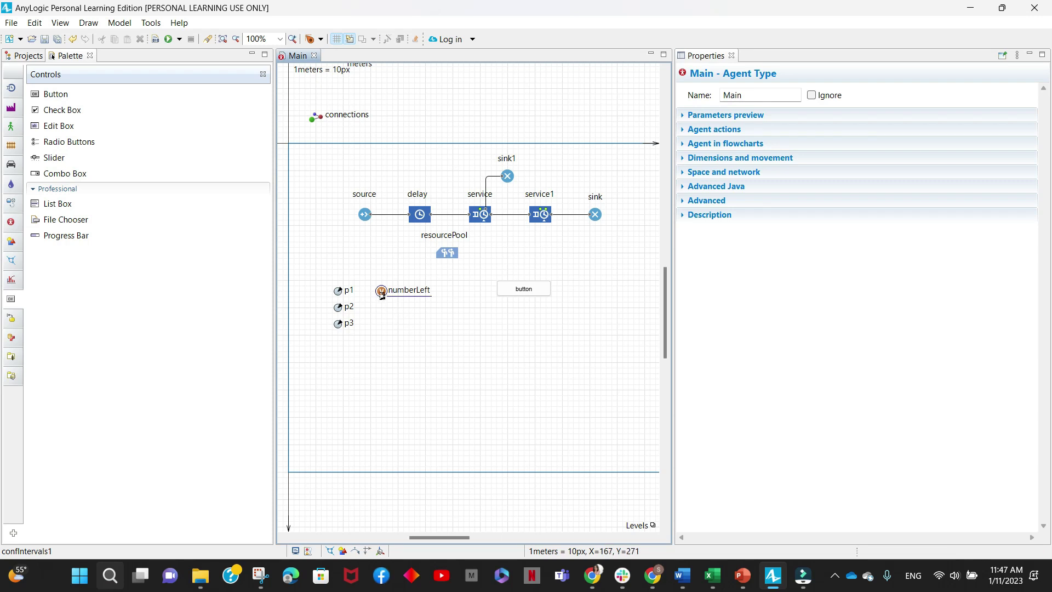
pyautogui.click(508, 176)
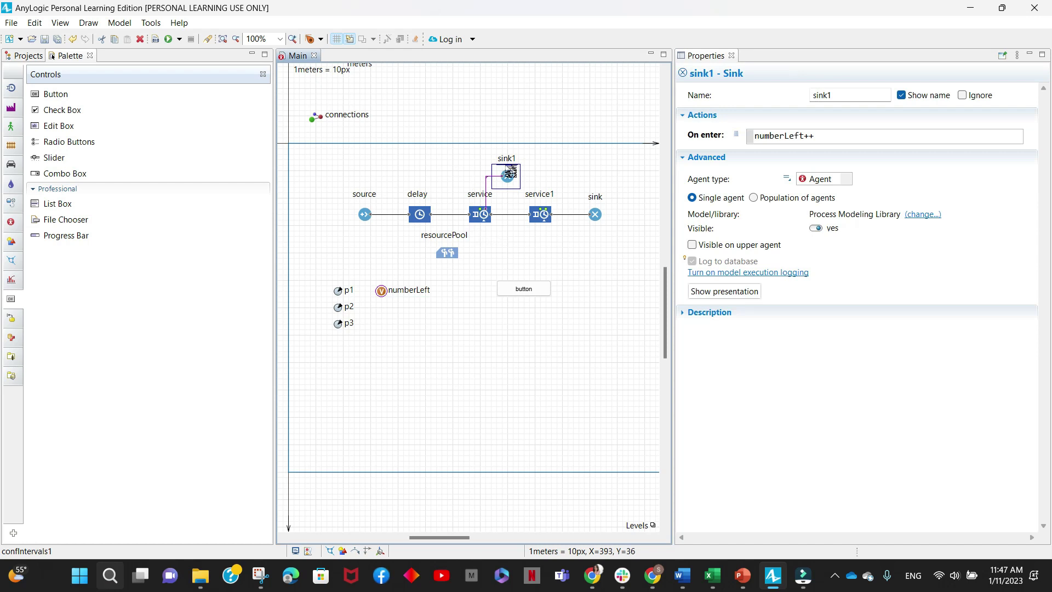
pyautogui.click(489, 260)
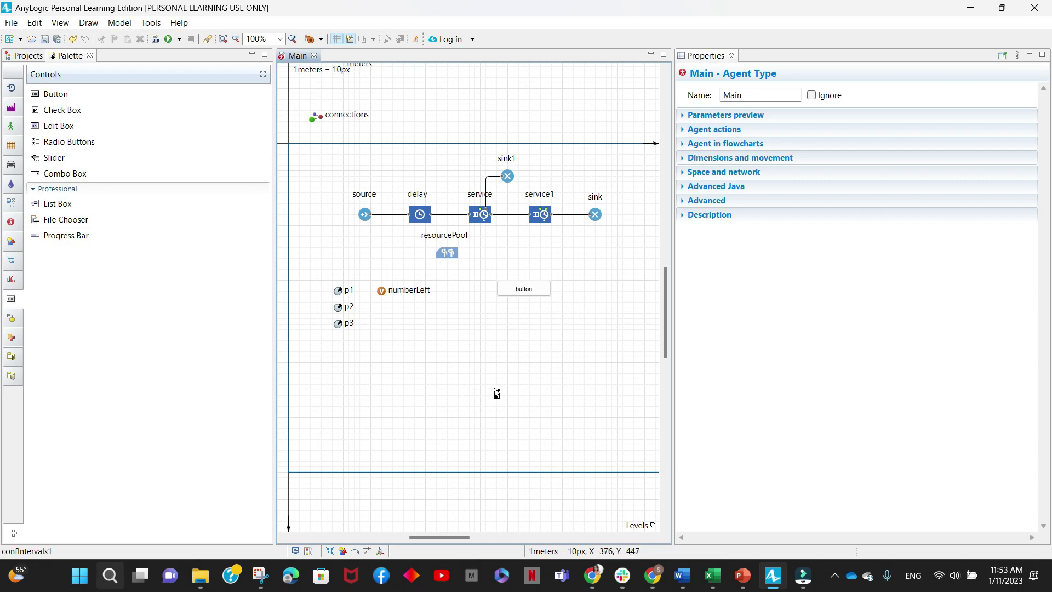
pyautogui.click(514, 293)
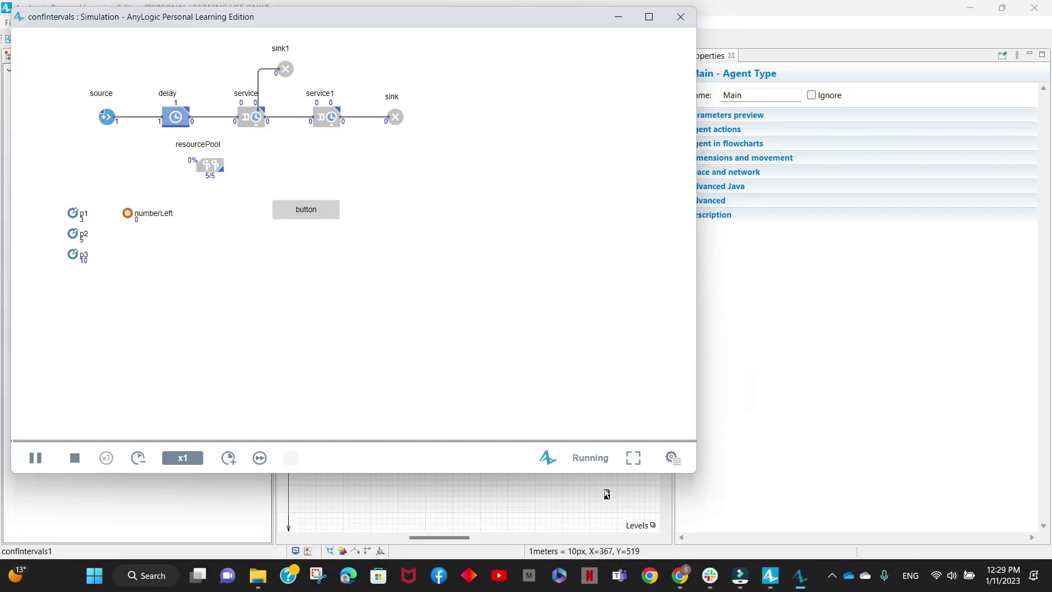
# Step: Show the developer panel, run the simulation in virtual time, print numberLeft to the console with the model's button, and close the run
pyautogui.click(673, 457)
pyautogui.click(260, 457)
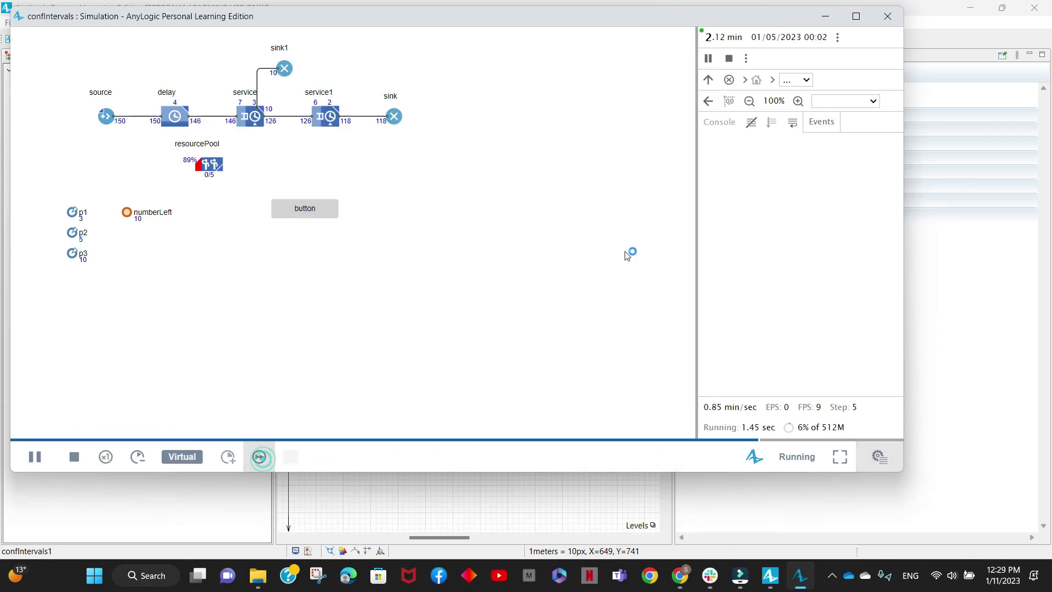
pyautogui.click(327, 208)
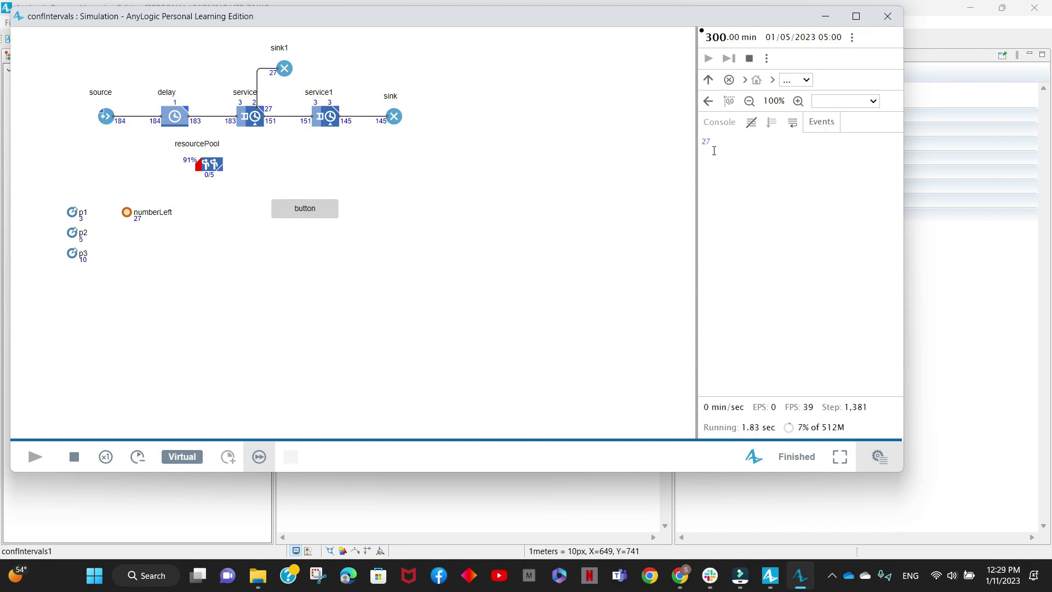
pyautogui.click(887, 16)
# Step: Repeat the fixed-seed simulation twice in virtual time, printing numberLeft to the console each time, and close each run
pyautogui.click(167, 38)
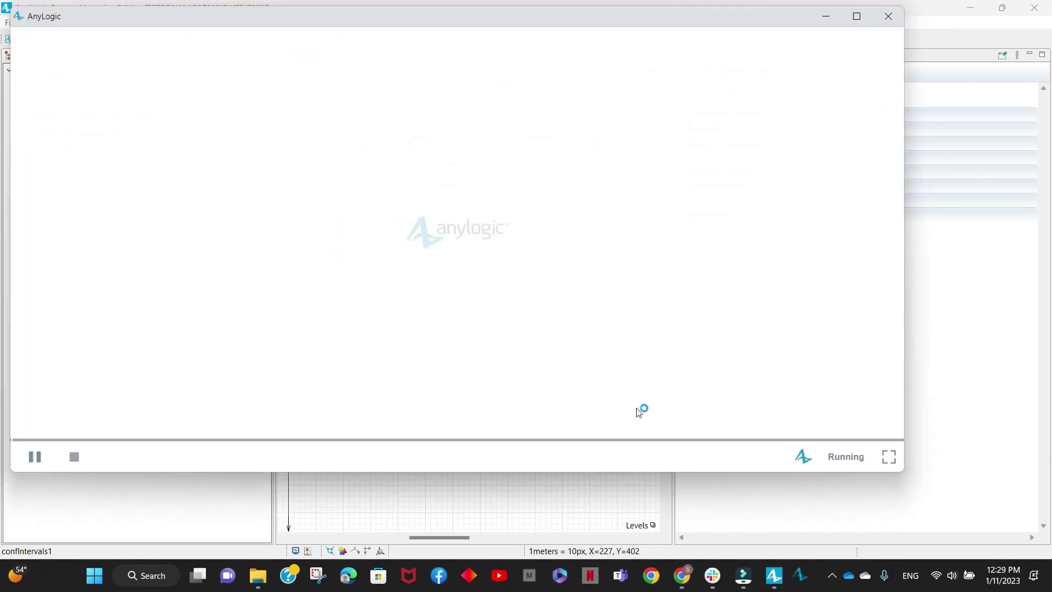
pyautogui.click(668, 456)
pyautogui.click(259, 458)
pyautogui.click(306, 208)
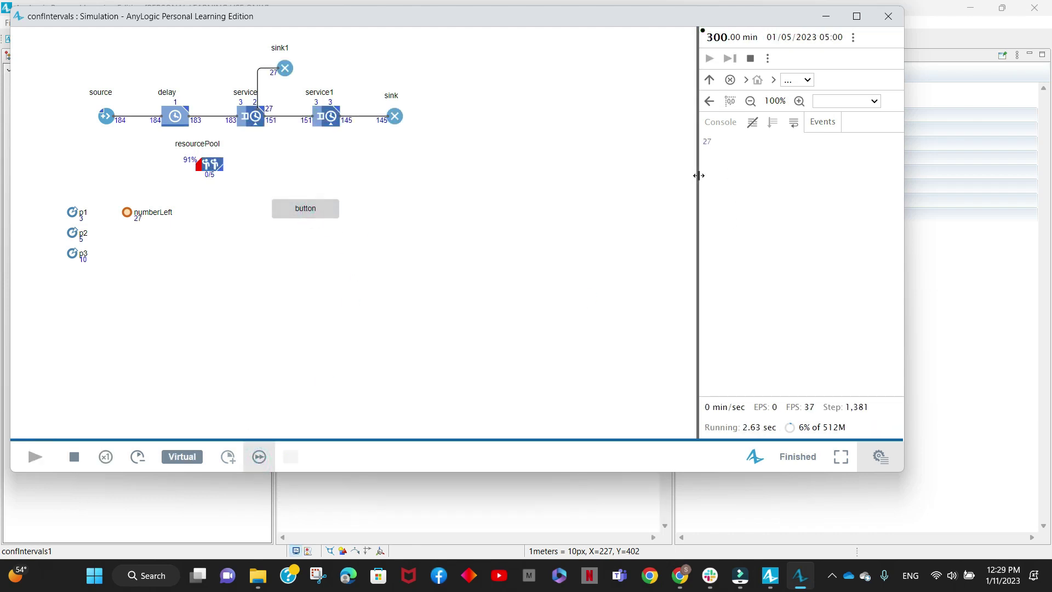
pyautogui.click(887, 16)
pyautogui.click(168, 39)
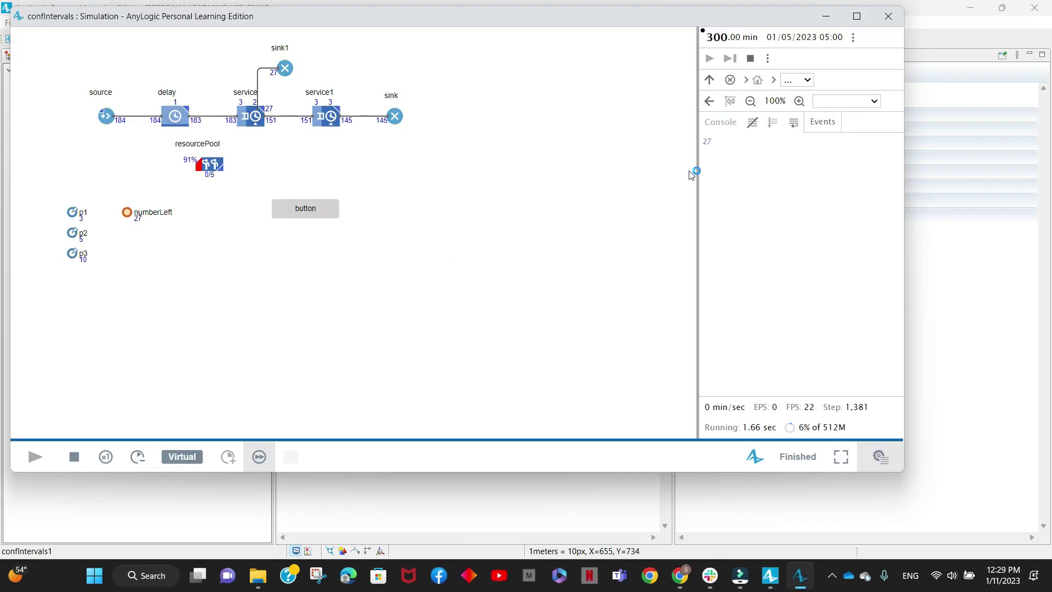
pyautogui.click(888, 16)
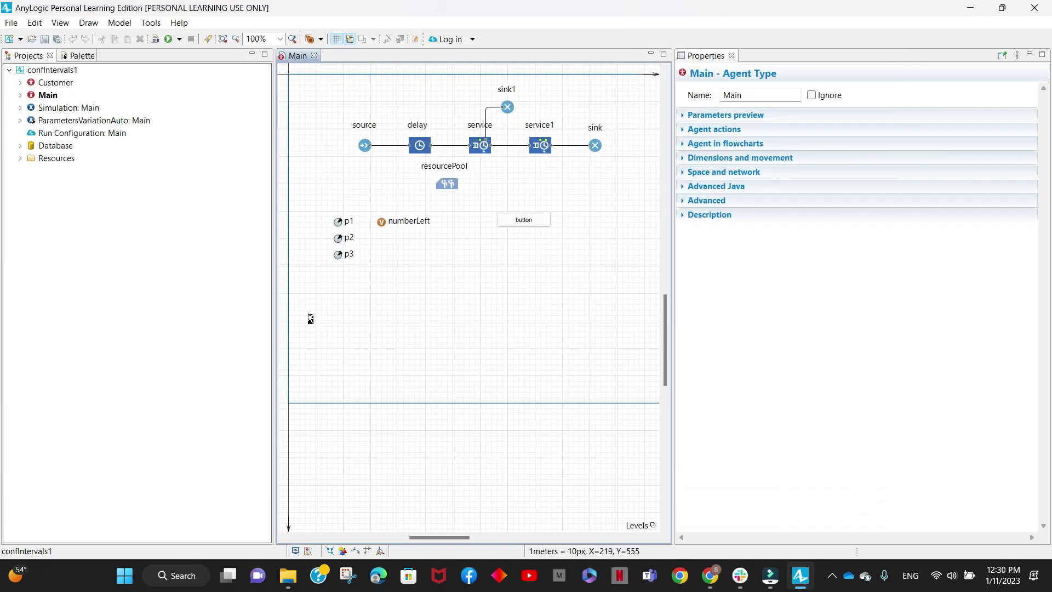
# Step: Set the Simulation experiment's random number generation to Random seed (unique simulation runs)
pyautogui.click(82, 107)
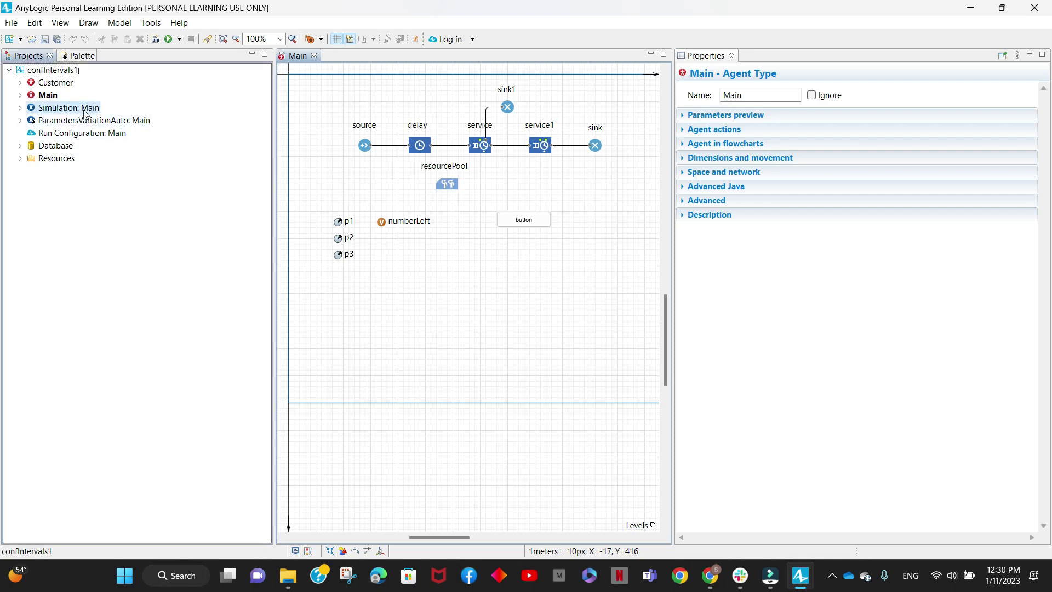
pyautogui.scroll(-5, 465, 345)
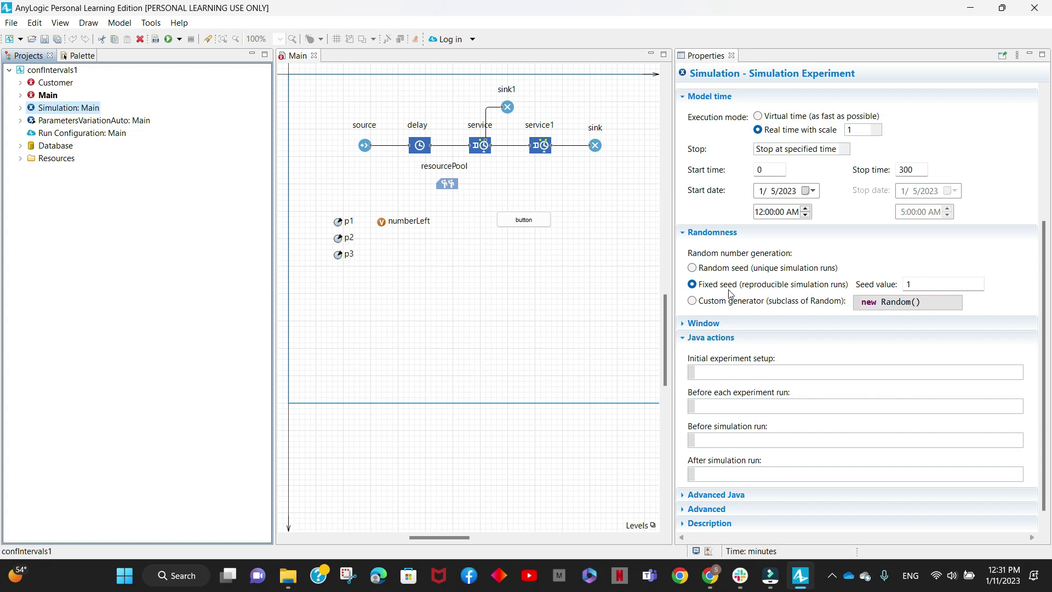
pyautogui.click(693, 268)
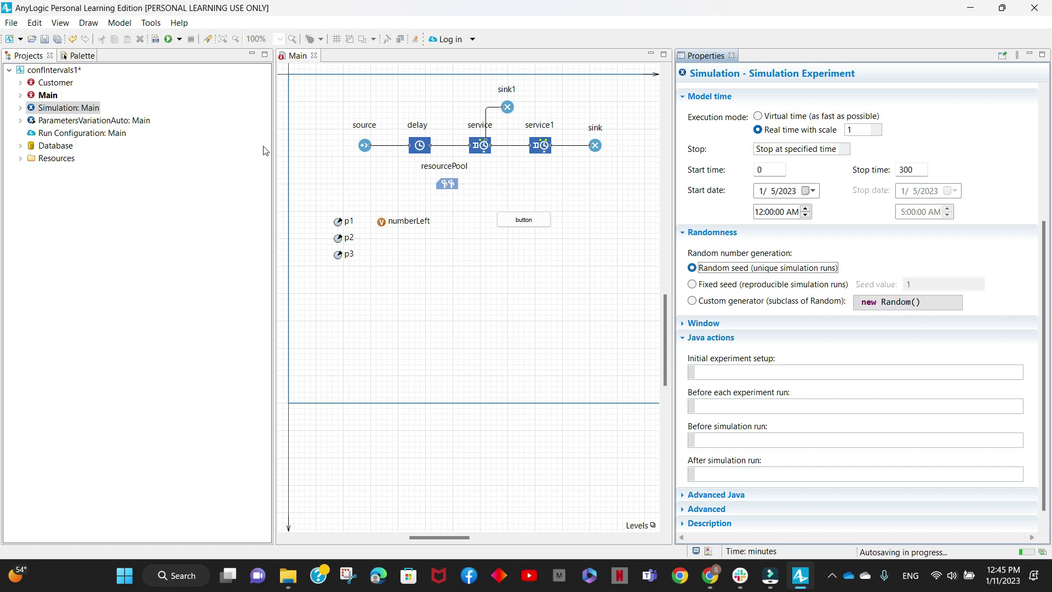
# Step: Run the random-seed simulation three times in virtual time, checking numberLeft in the console, and close each run
pyautogui.click(168, 39)
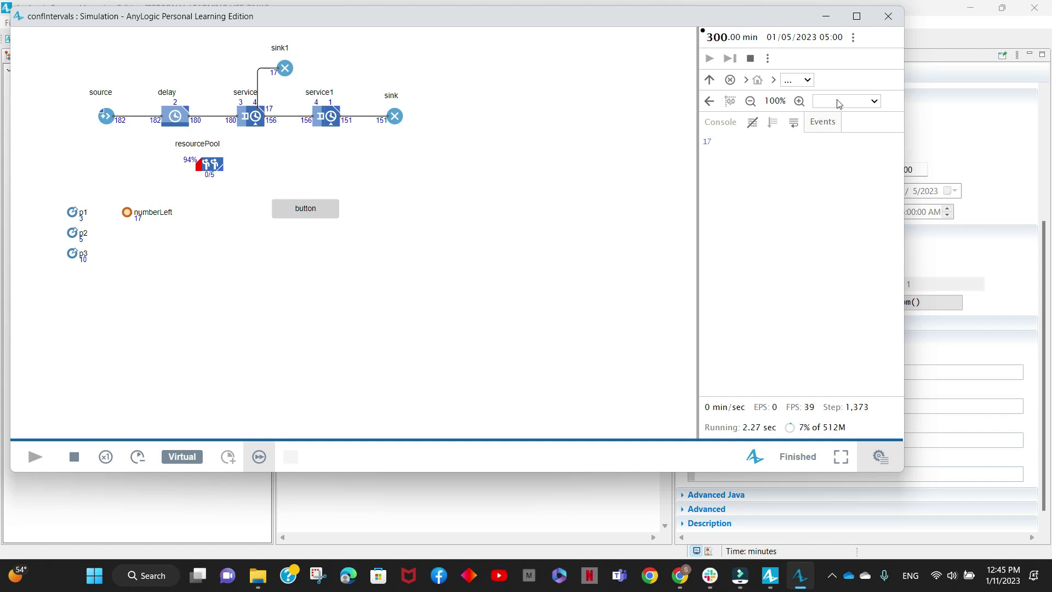
pyautogui.click(888, 16)
pyautogui.click(168, 42)
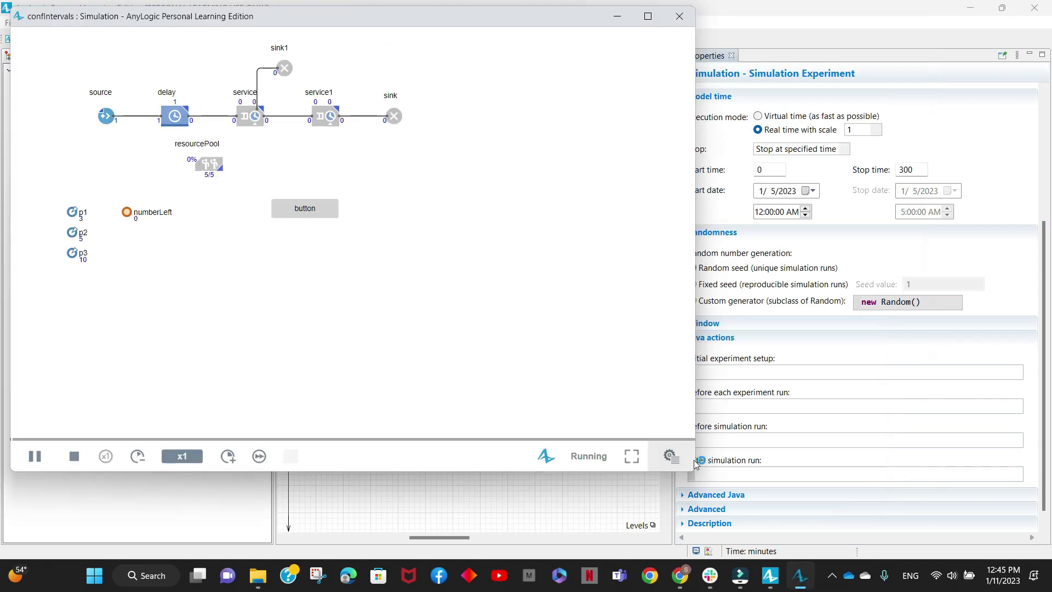
pyautogui.click(669, 458)
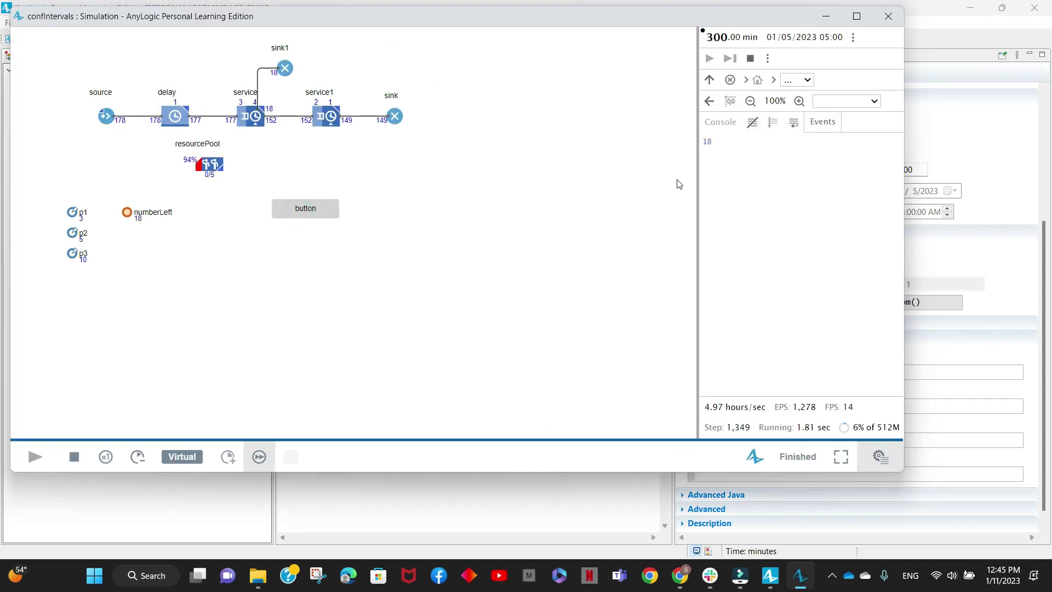
pyautogui.click(887, 16)
pyautogui.click(169, 41)
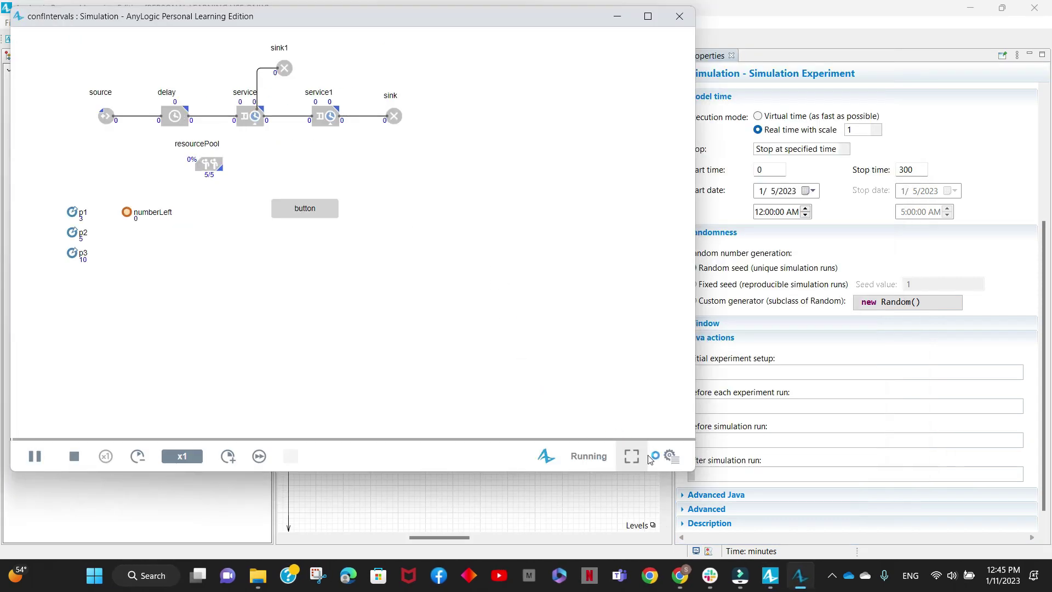
pyautogui.click(669, 458)
pyautogui.click(886, 15)
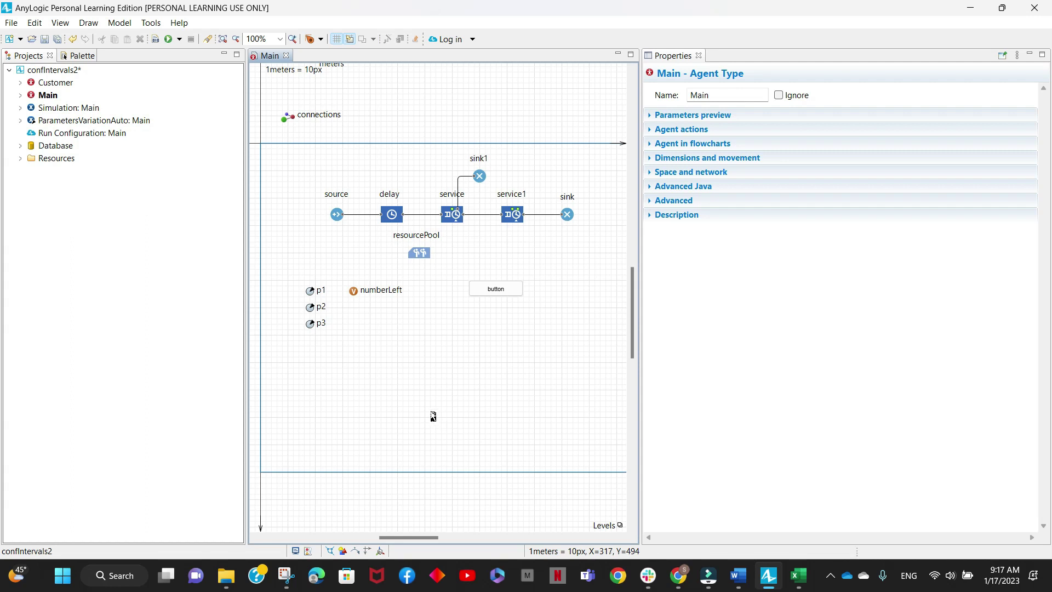
# Step: Review the ParametersVariationAuto experiment's p1, p2 and p3 expressions and the service block's delay time that uses them
pyautogui.click(144, 121)
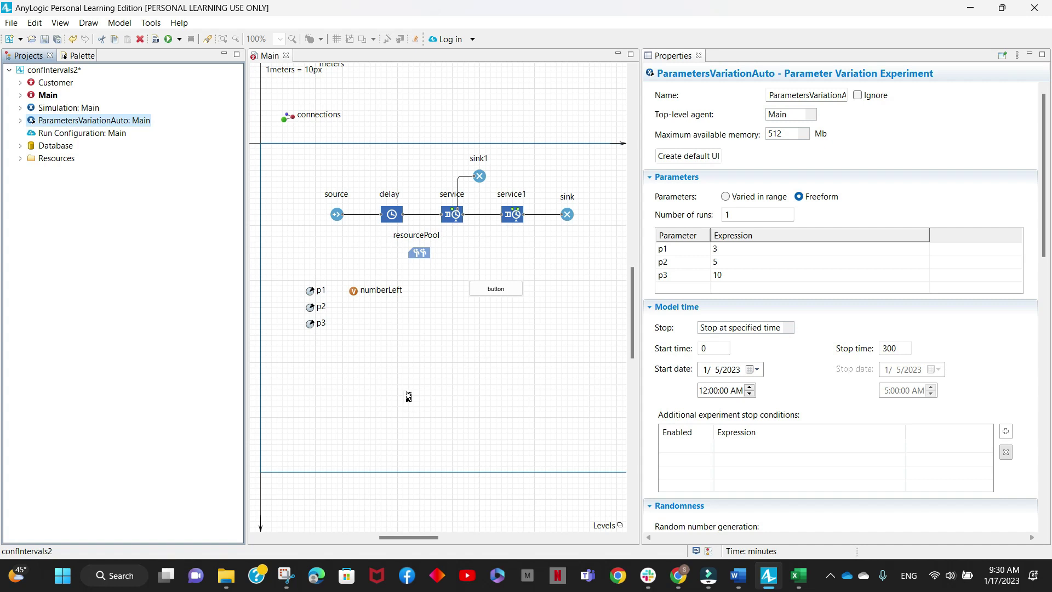
pyautogui.click(458, 219)
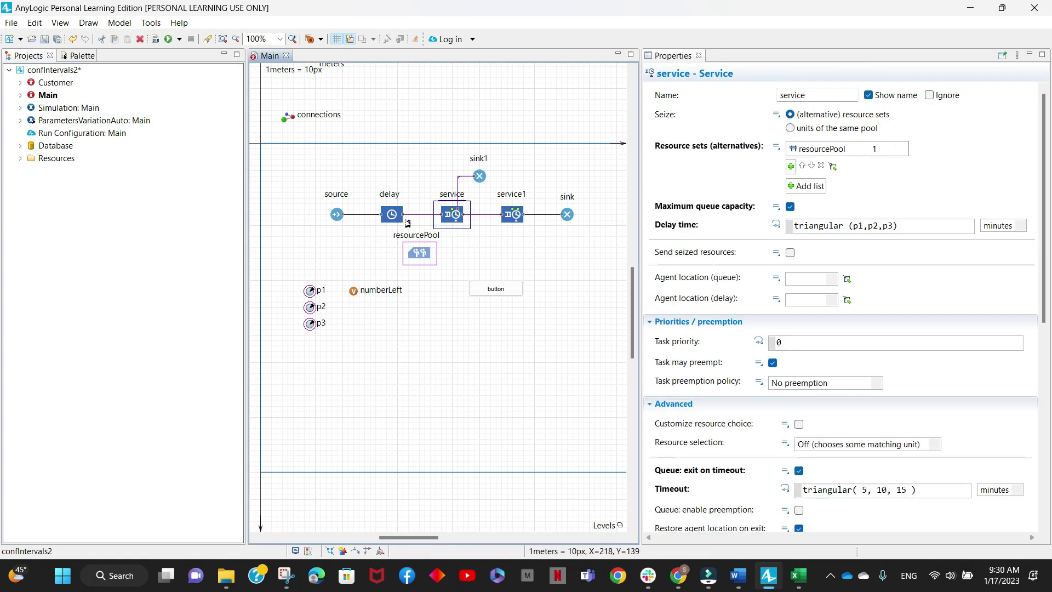
pyautogui.click(408, 355)
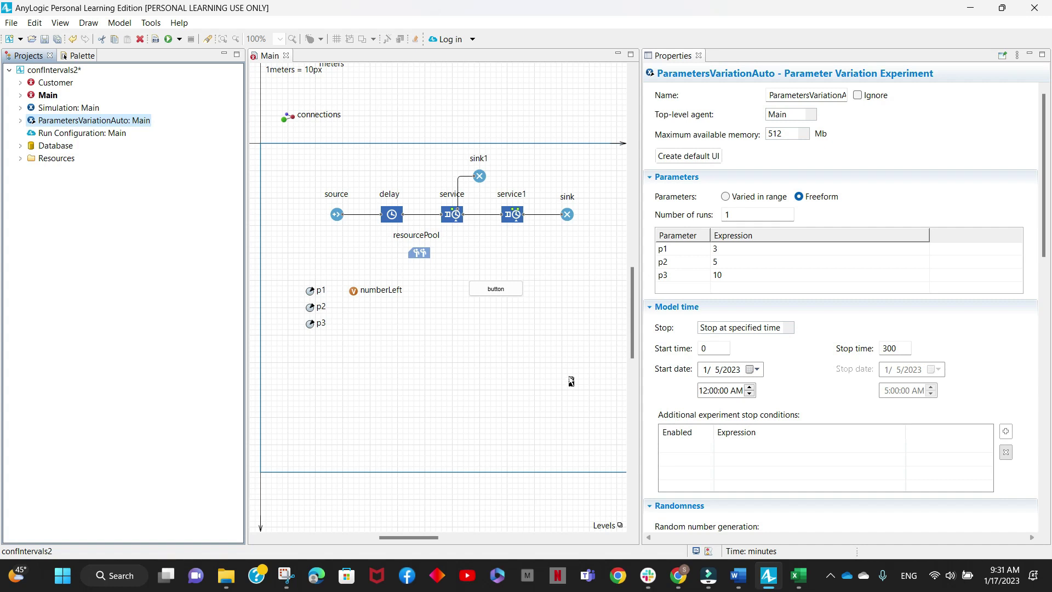
# Step: Enable replications in the ParametersVariationAuto experiment, with a fixed number of 1000 replications per iteration
pyautogui.scroll(-1, 572, 379)
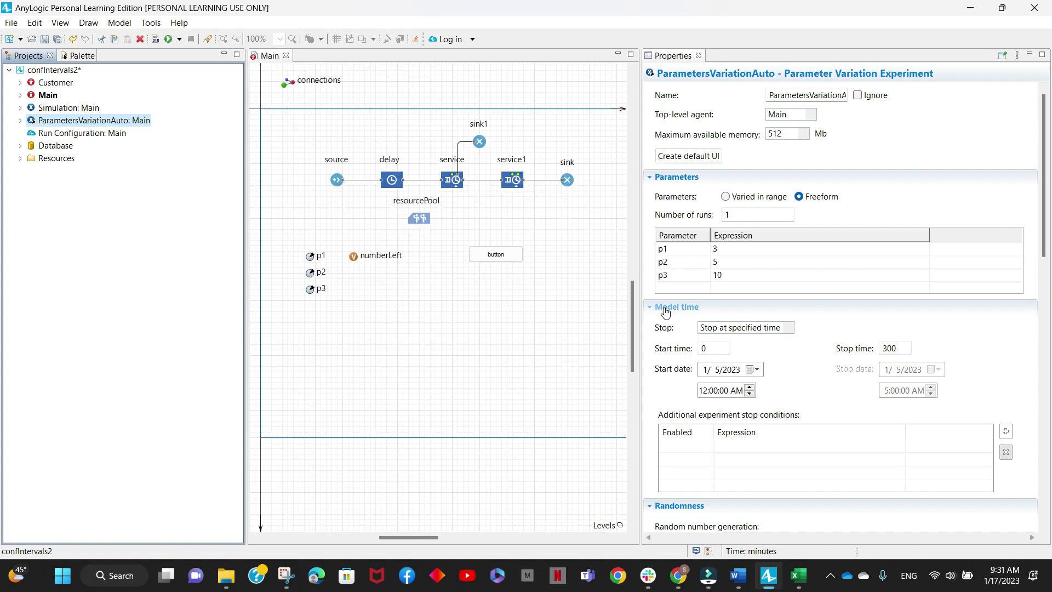
pyautogui.click(752, 214)
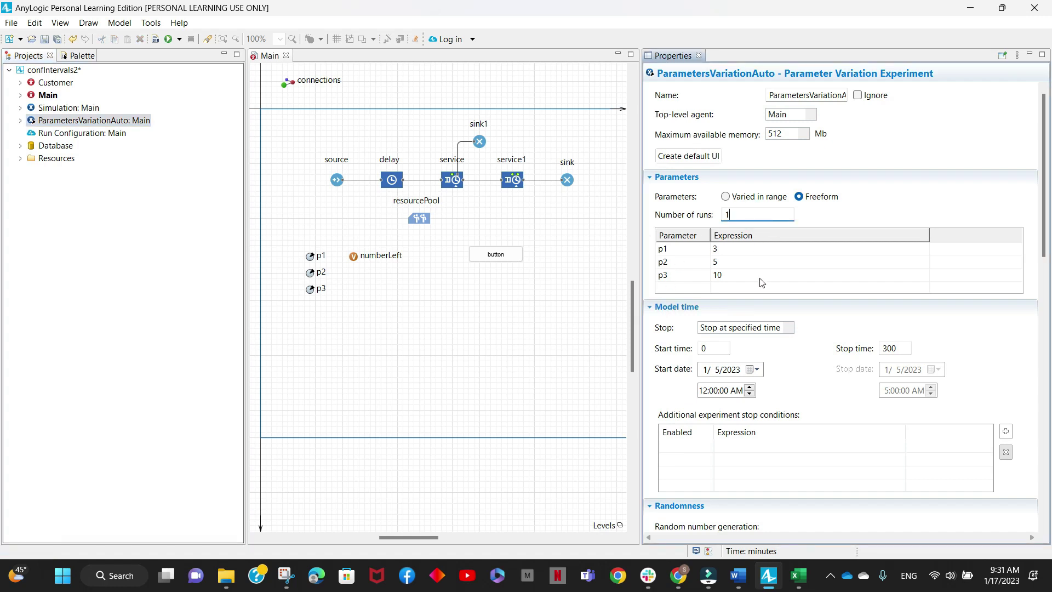
pyautogui.scroll(-5, 743, 310)
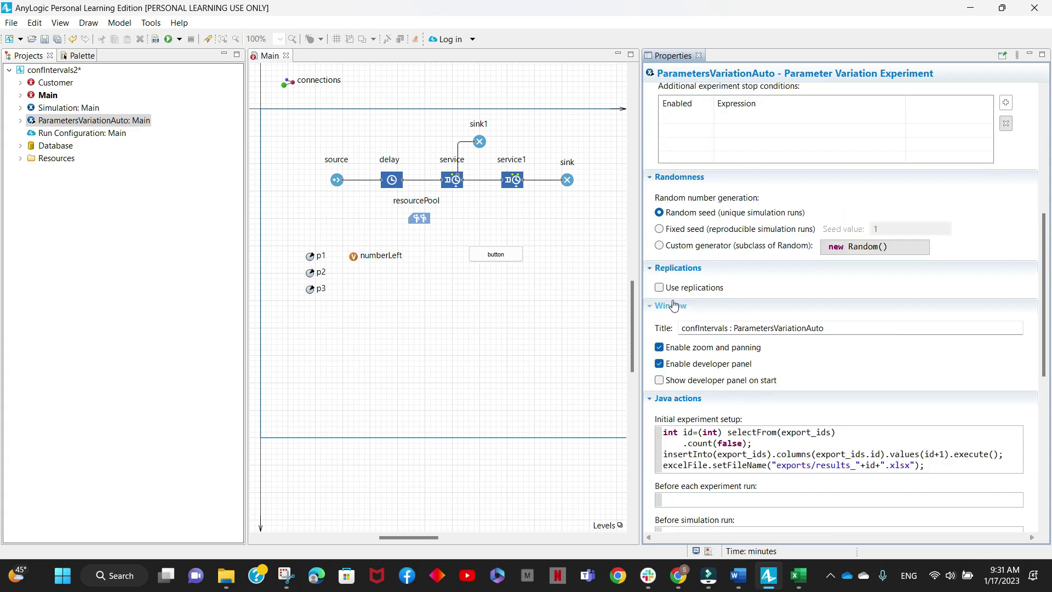
pyautogui.click(660, 287)
pyautogui.scroll(1, 663, 291)
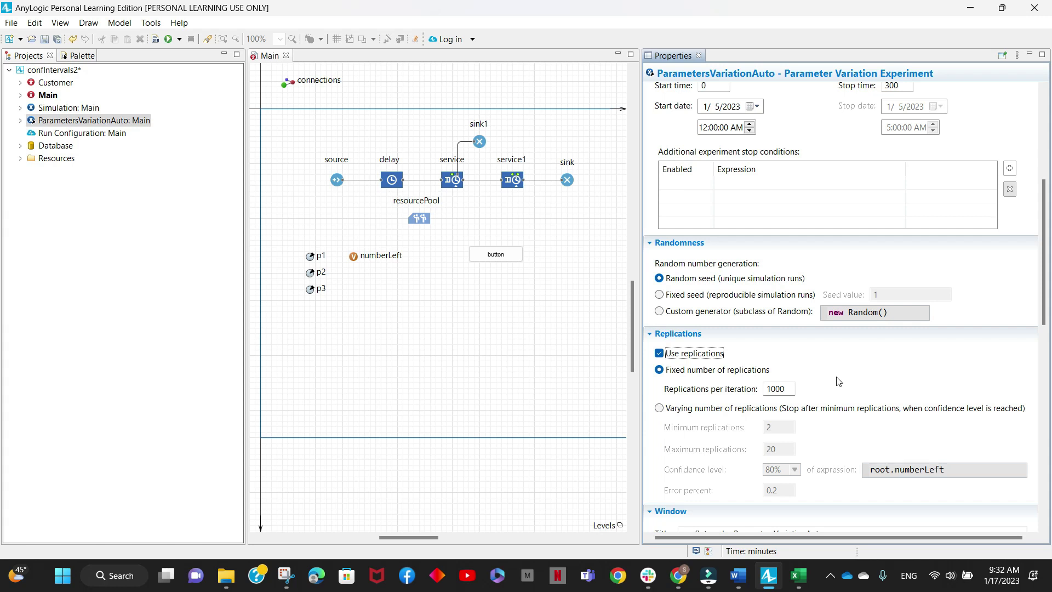
# Step: Set the ParametersVariationAuto experiment's number of runs to 10 and look over its time, randomness and replication settings
pyautogui.scroll(4, 801, 299)
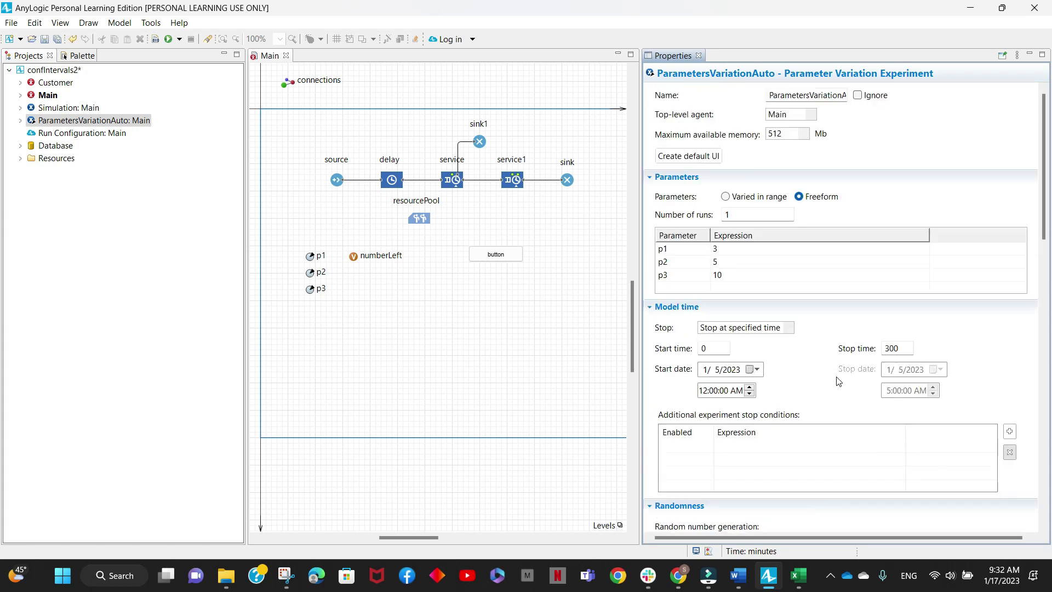
pyautogui.click(755, 218)
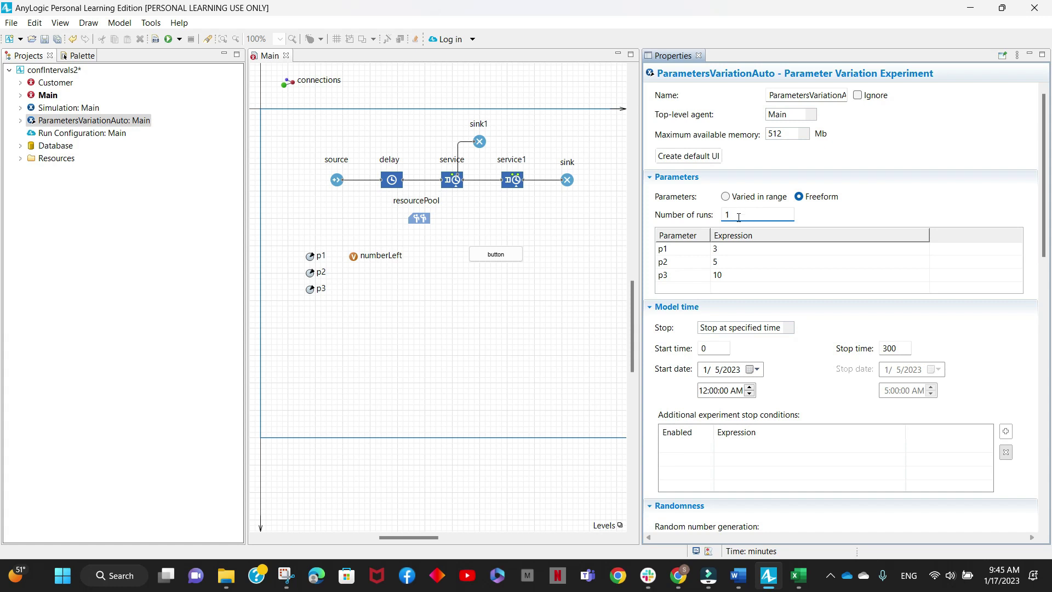
pyautogui.write('0')
pyautogui.scroll(-5, 739, 258)
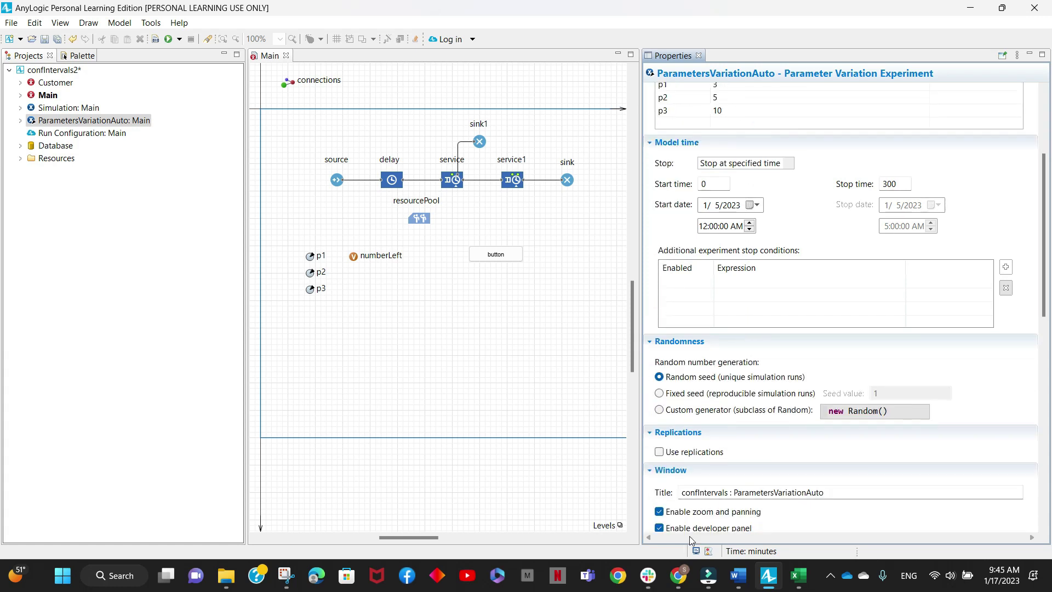
pyautogui.scroll(-6, 652, 327)
pyautogui.scroll(5, 792, 328)
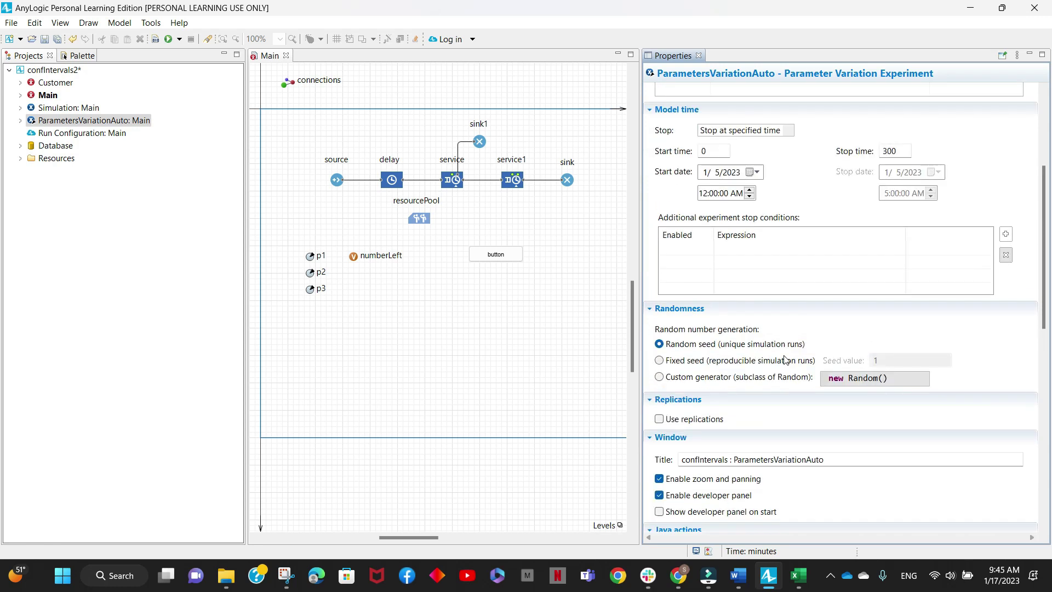
pyautogui.scroll(5, 756, 181)
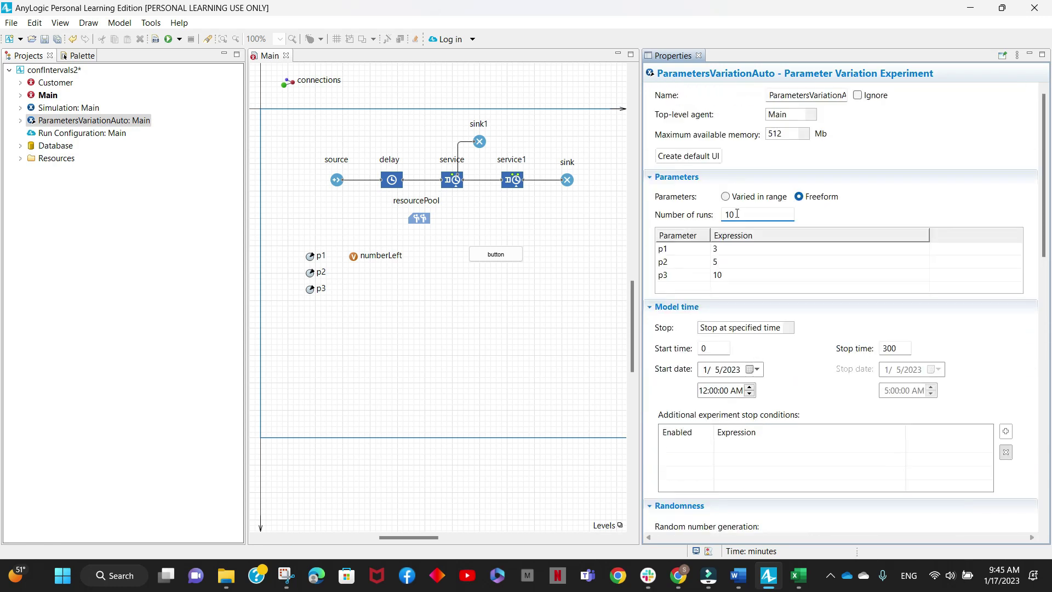
# Step: Put the number of runs back to 1 and enable replications with a fixed number of 10 per iteration
pyautogui.click(726, 215)
pyautogui.click(739, 215)
pyautogui.scroll(-5, 675, 413)
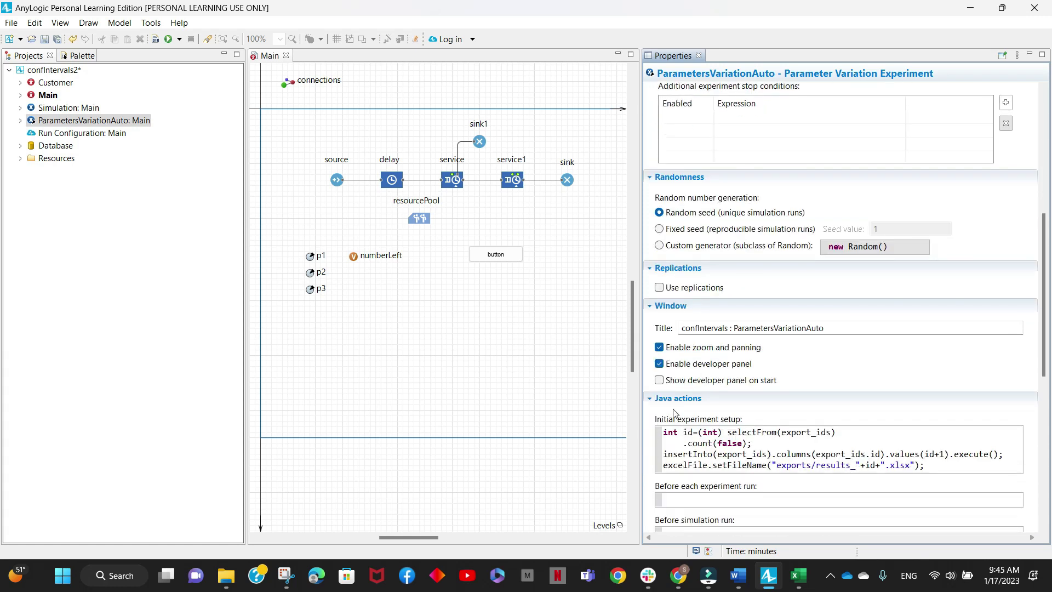
pyautogui.click(659, 287)
pyautogui.click(785, 321)
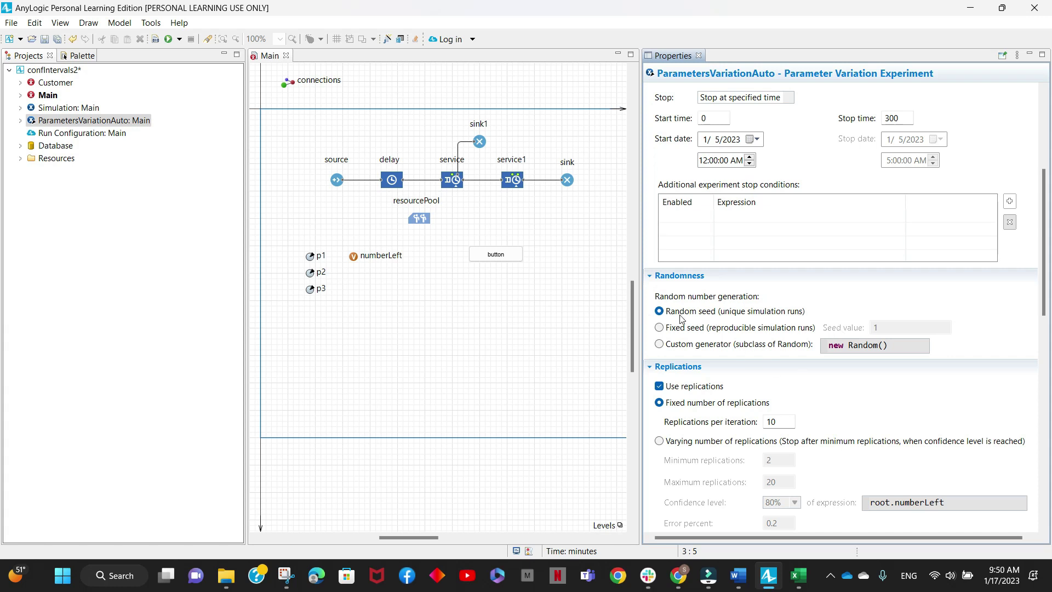
# Step: Review the experiment's After simulation run code, and check the exported number who left values in the results_101 workbook in Excel
pyautogui.scroll(-15, 762, 317)
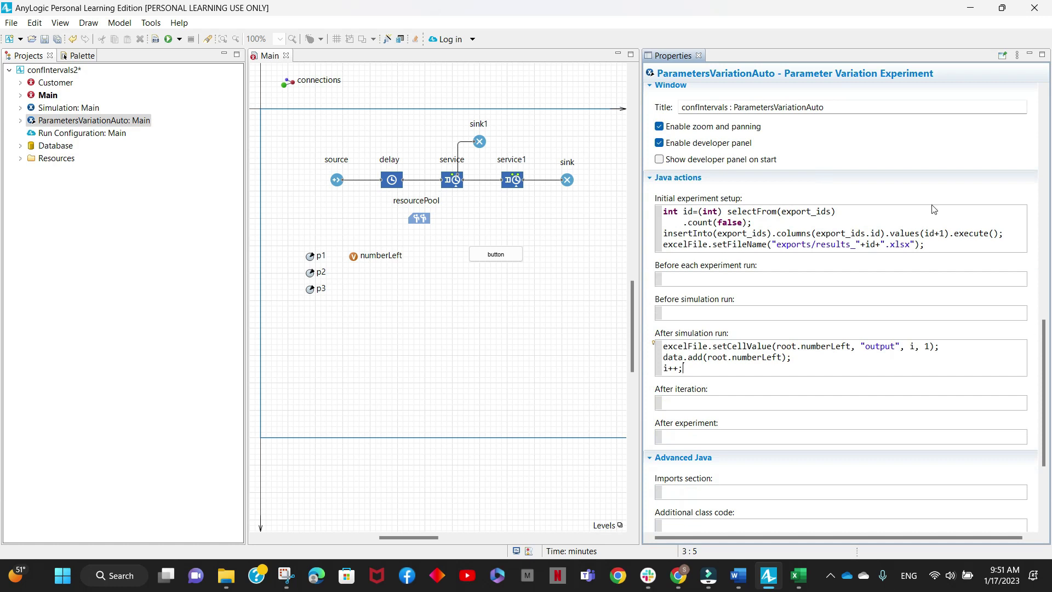
pyautogui.click(708, 369)
pyautogui.click(799, 582)
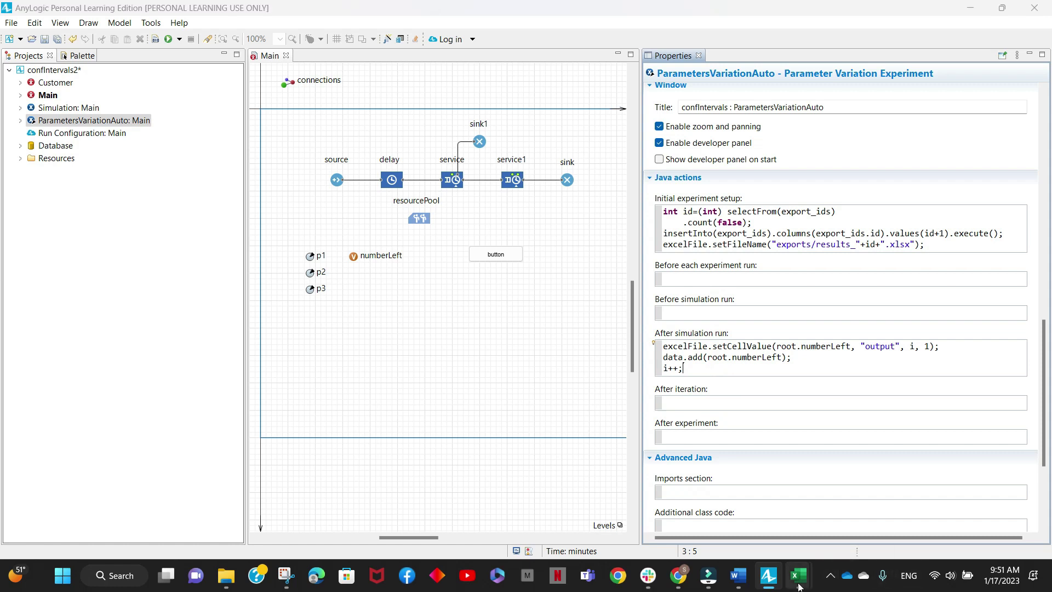
pyautogui.click(948, 542)
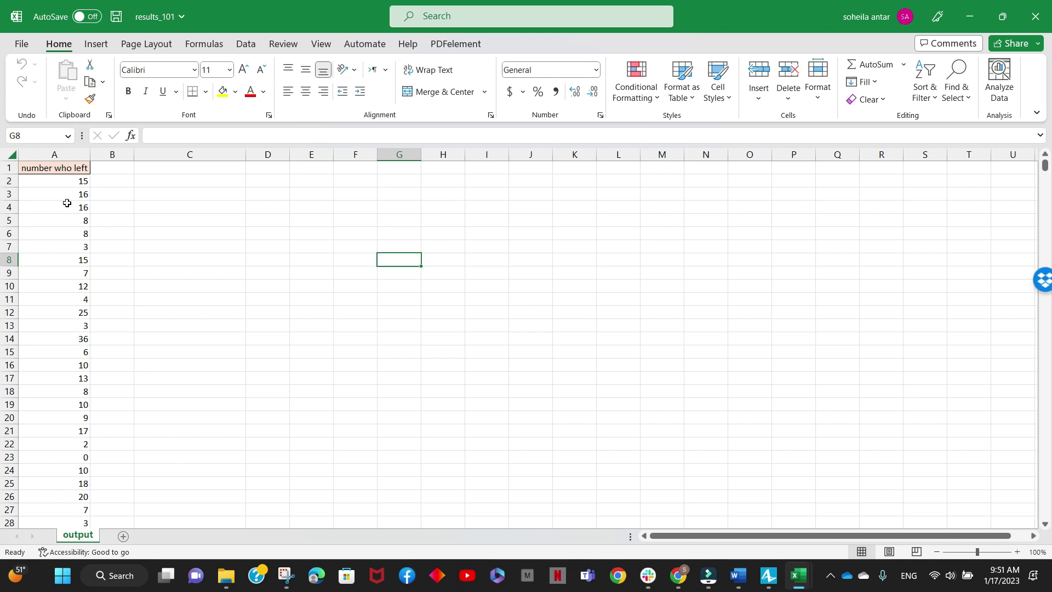
pyautogui.click(63, 179)
pyautogui.click(62, 193)
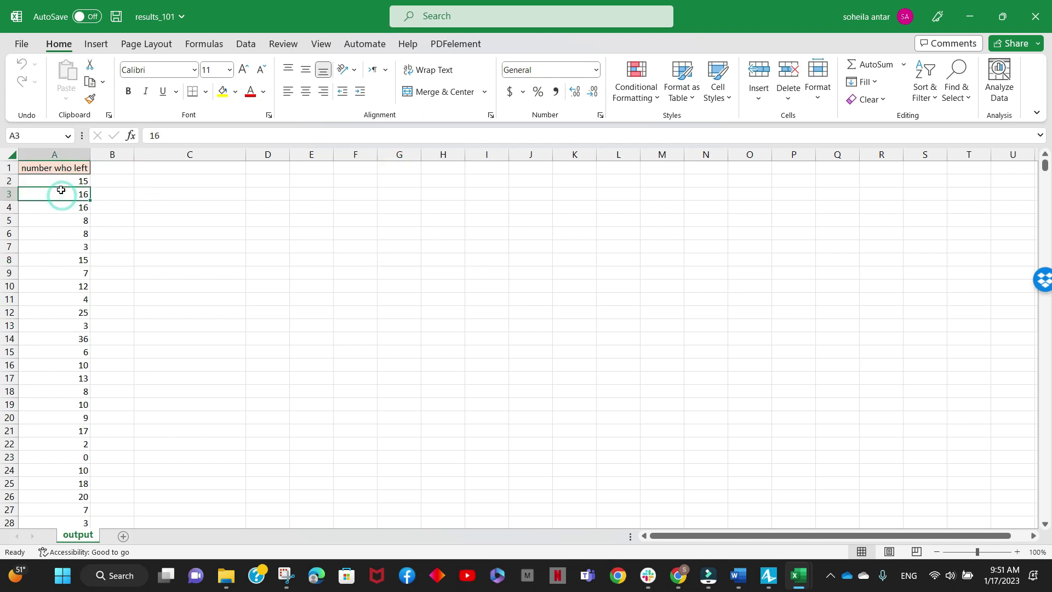
pyautogui.click(58, 207)
pyautogui.click(53, 218)
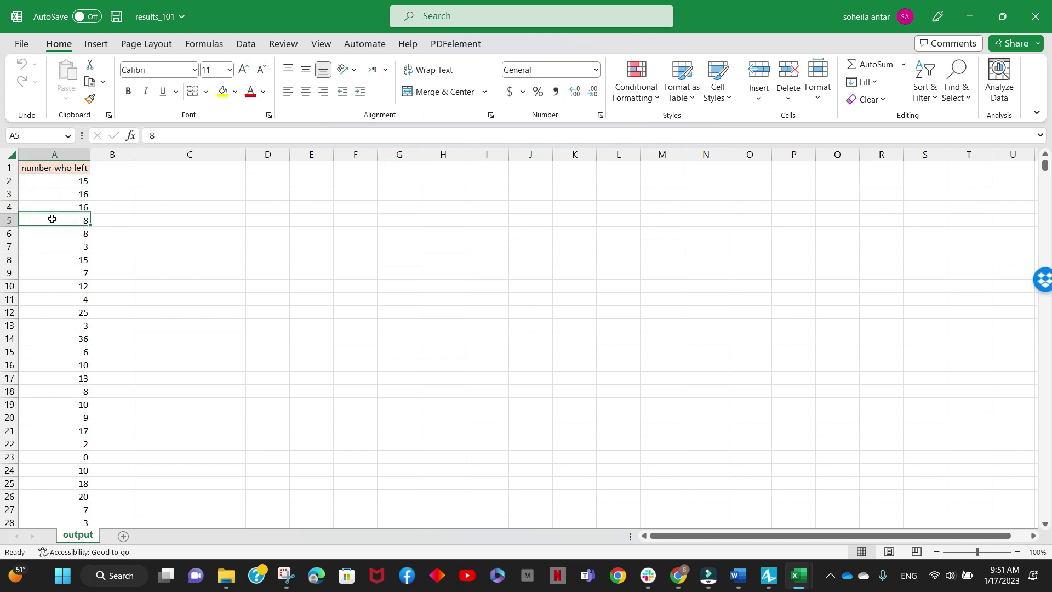
pyautogui.click(51, 233)
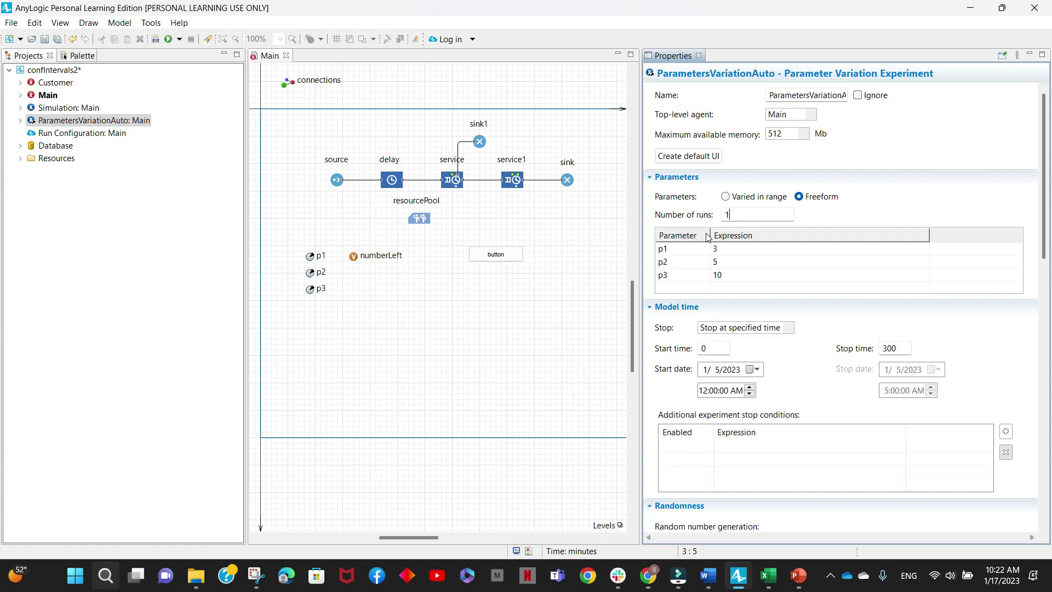
# Step: Run the confIntervals1 ParametersVariationAuto experiment until it finishes, with the developer panel shown, and close its window
pyautogui.click(739, 214)
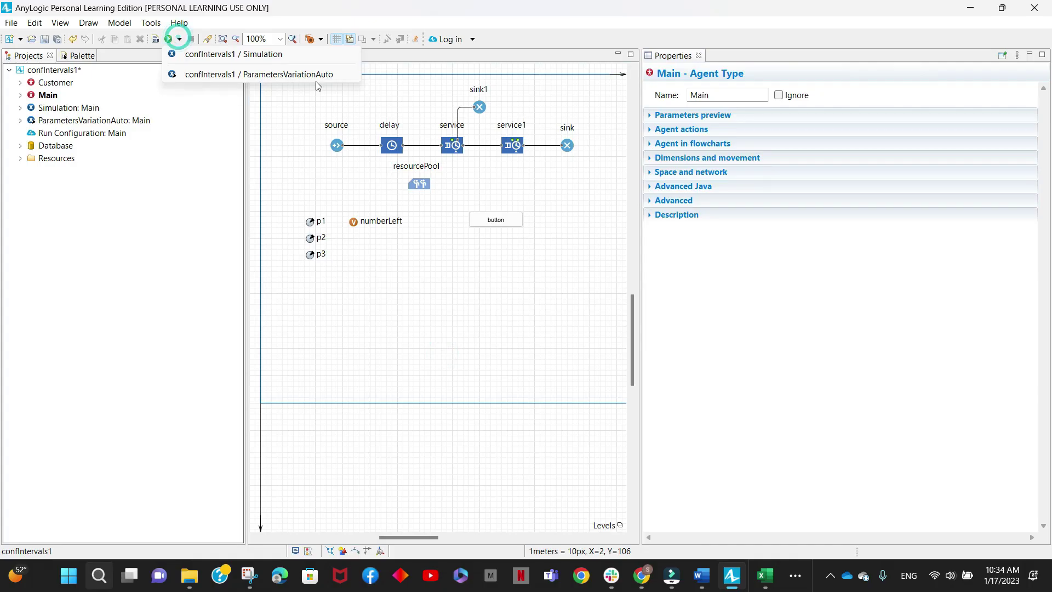
pyautogui.click(314, 76)
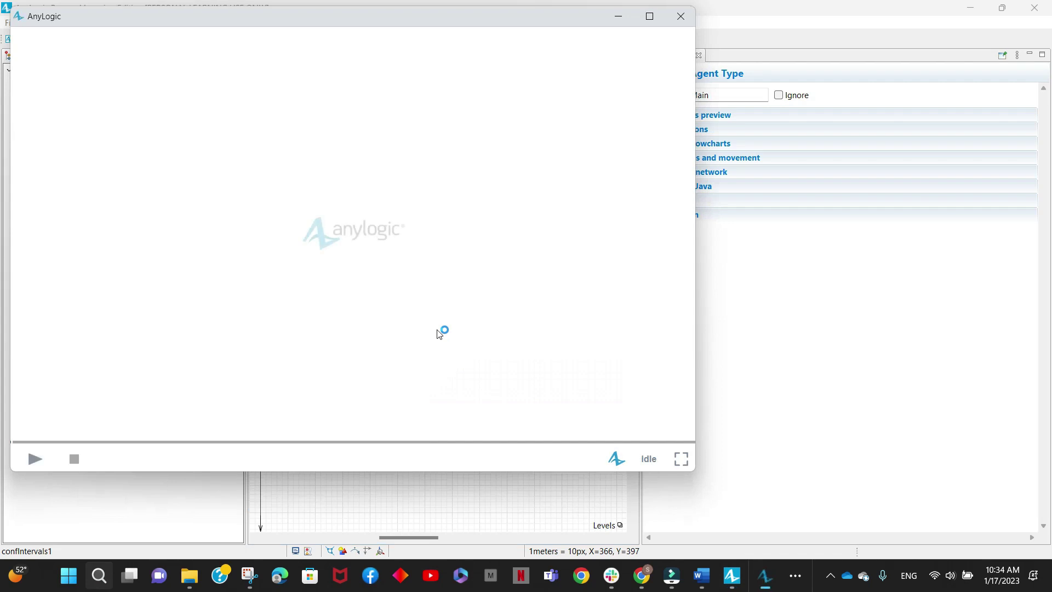
pyautogui.click(676, 453)
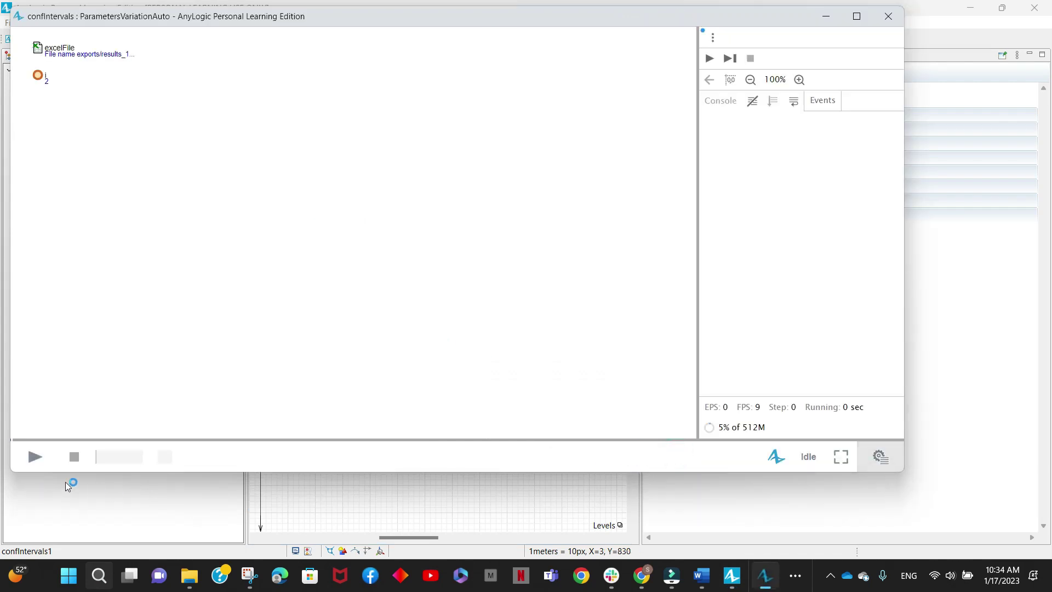
pyautogui.click(34, 456)
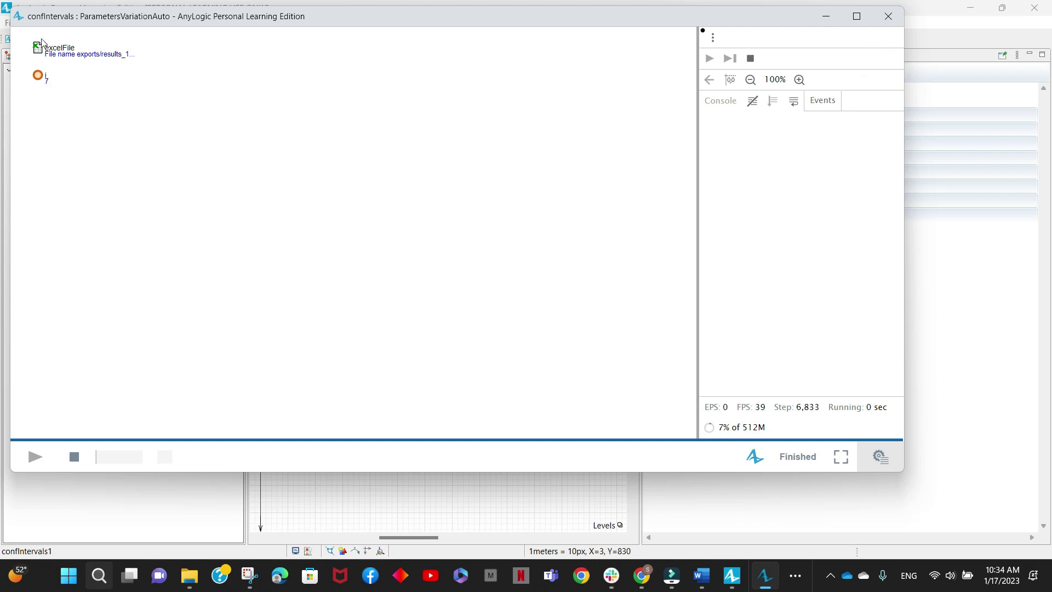
pyautogui.click(888, 16)
# Step: Switch to the 1-5reps workbook in Excel and review the number who left results in A2:A6
pyautogui.hotkey('alt', 'Tab')
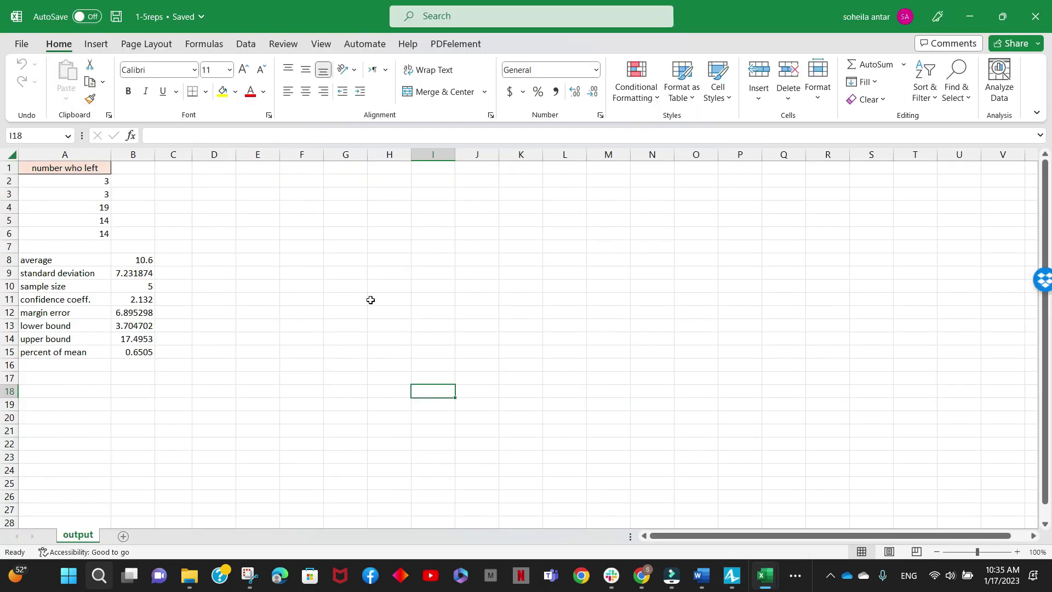
pyautogui.moveTo(92, 187); pyautogui.dragTo(68, 234)
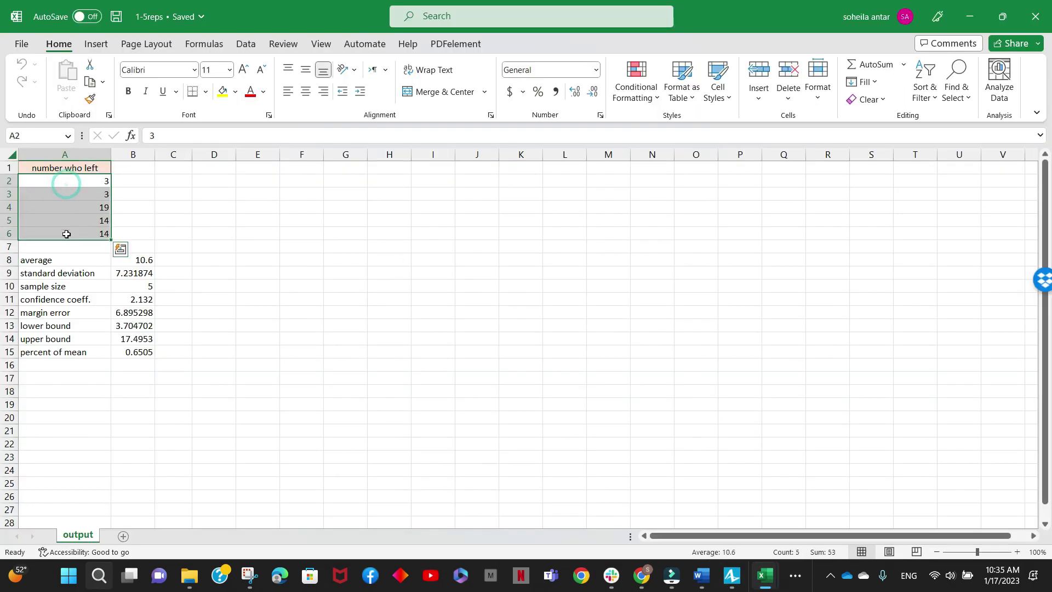
pyautogui.click(252, 249)
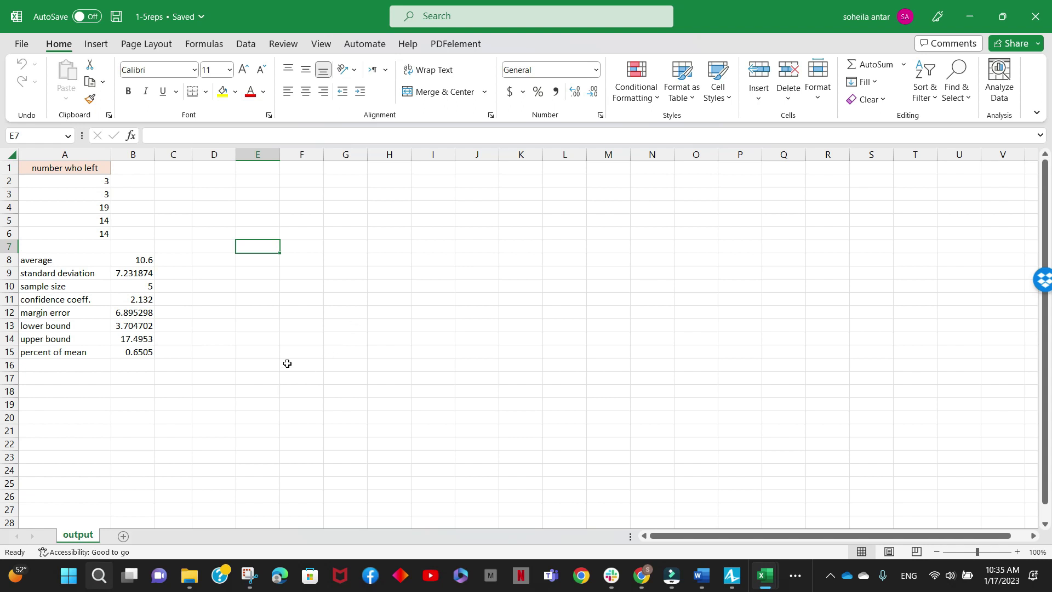
pyautogui.click(373, 336)
pyautogui.click(346, 378)
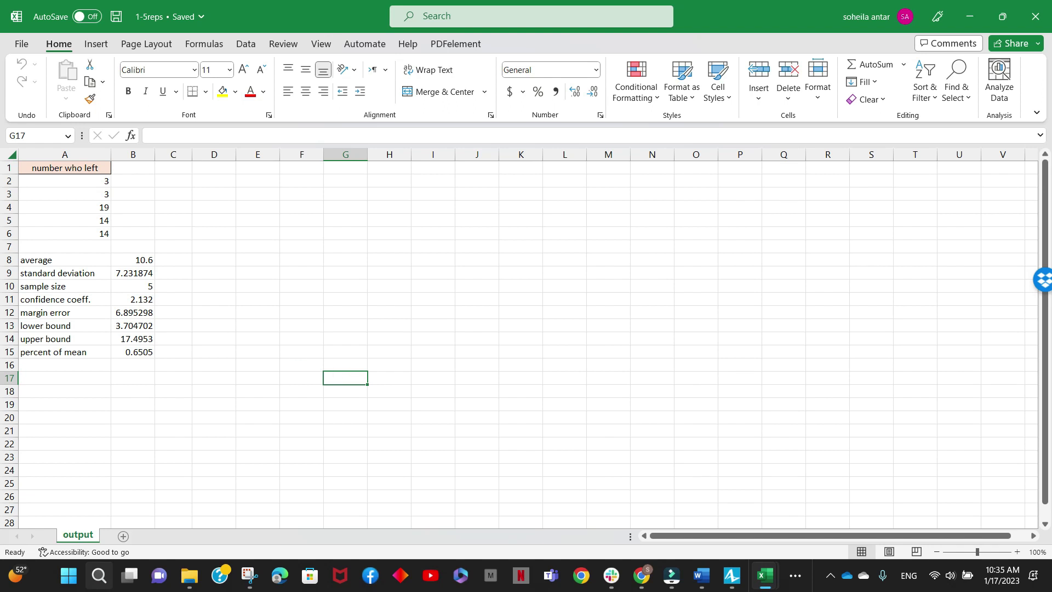
# Step: Examine the formulas or values behind the average, standard deviation, sample size, confidence coefficient and margin error in B8:B12
pyautogui.click(138, 262)
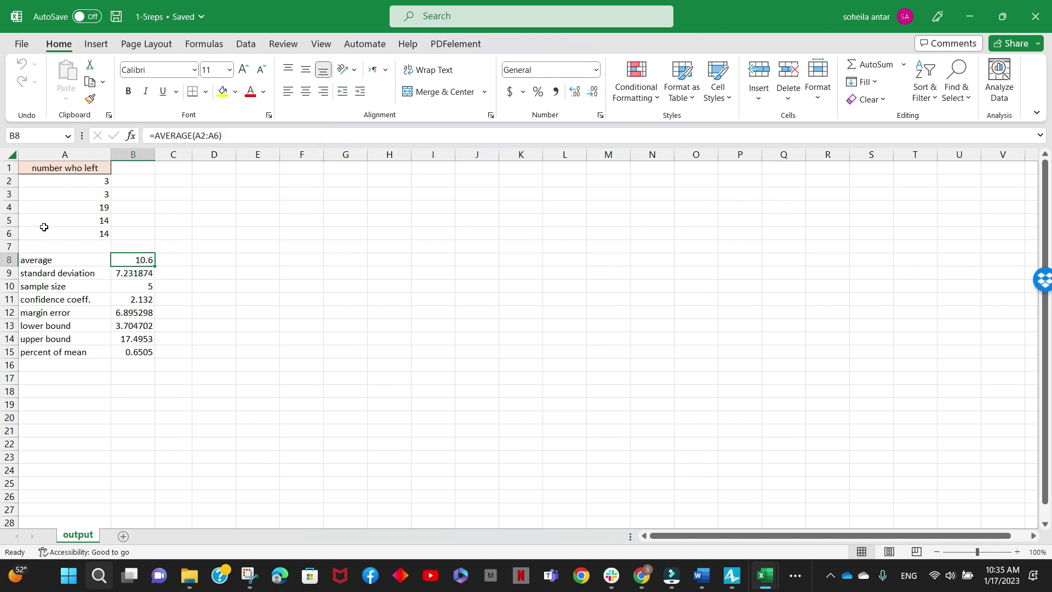
pyautogui.moveTo(95, 181); pyautogui.dragTo(85, 232)
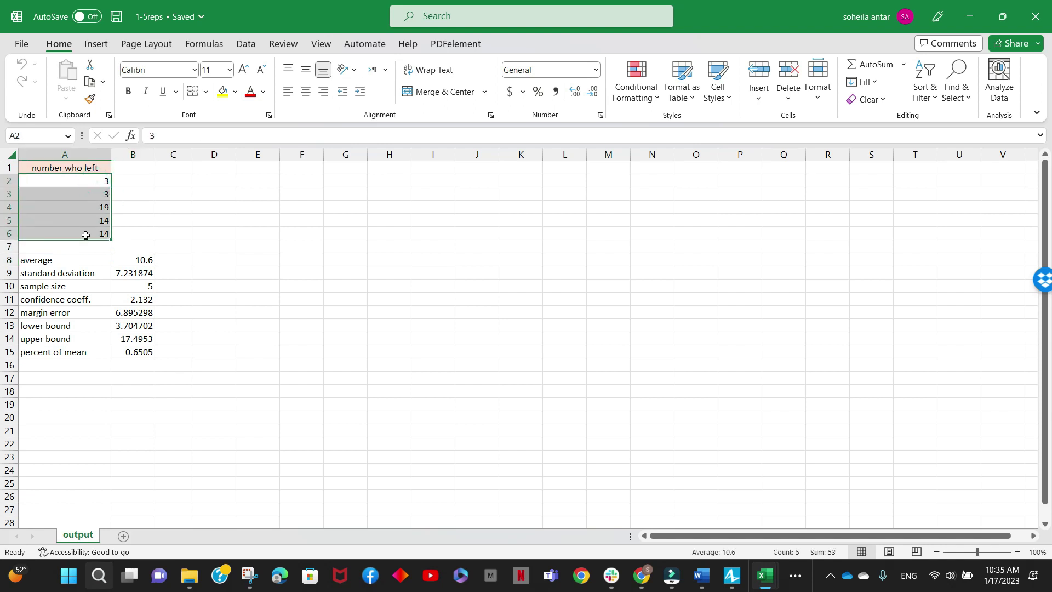
pyautogui.click(120, 272)
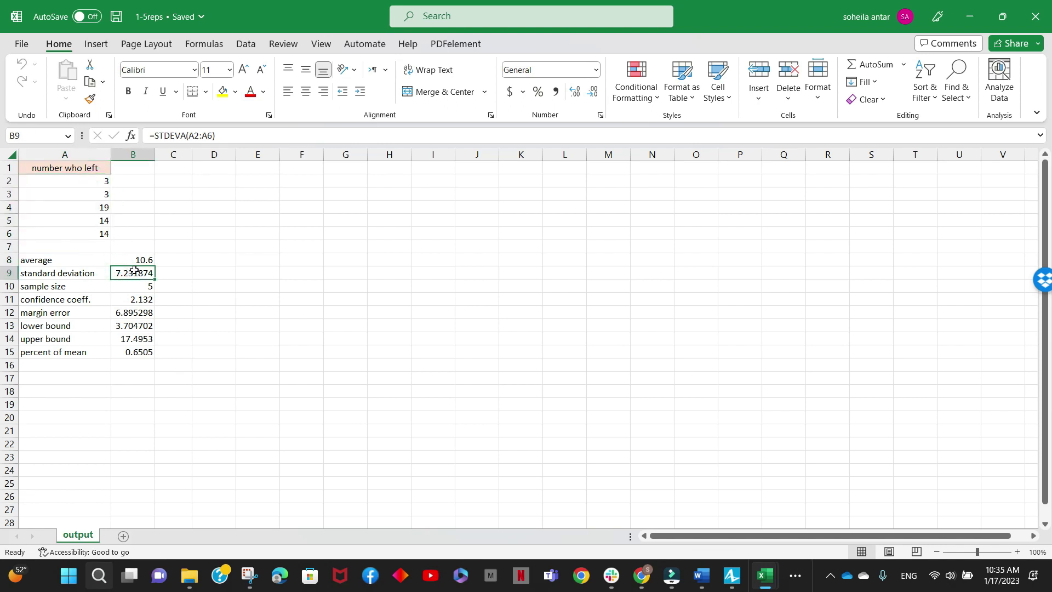
pyautogui.click(134, 287)
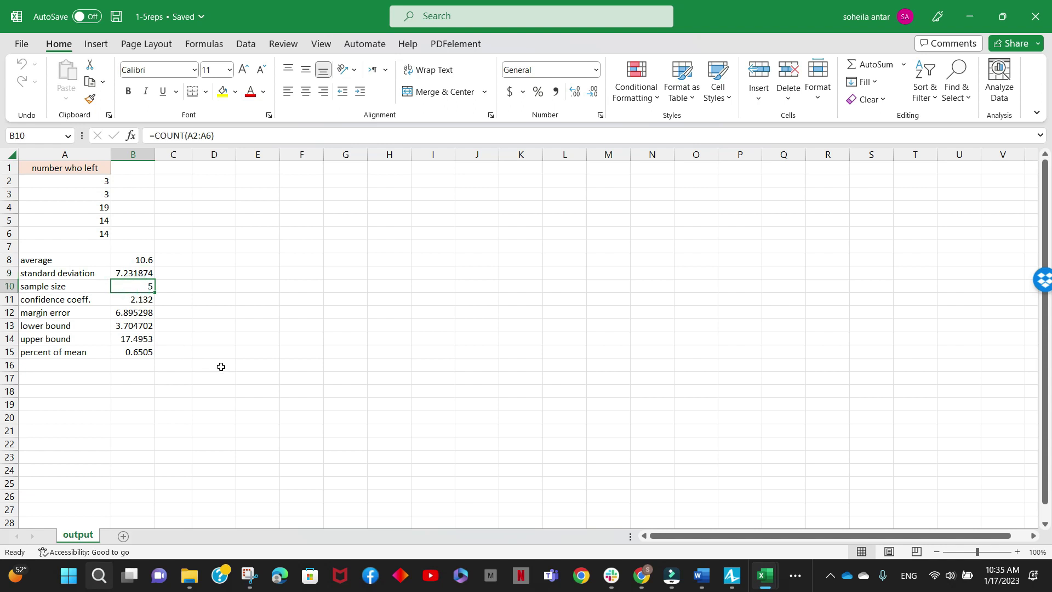
pyautogui.click(47, 302)
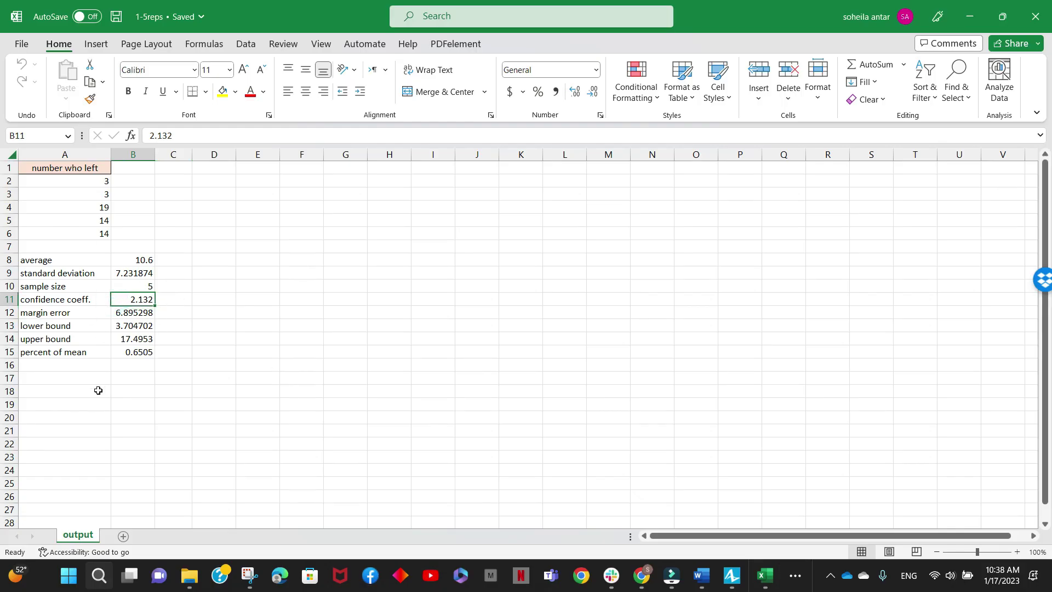
pyautogui.click(140, 313)
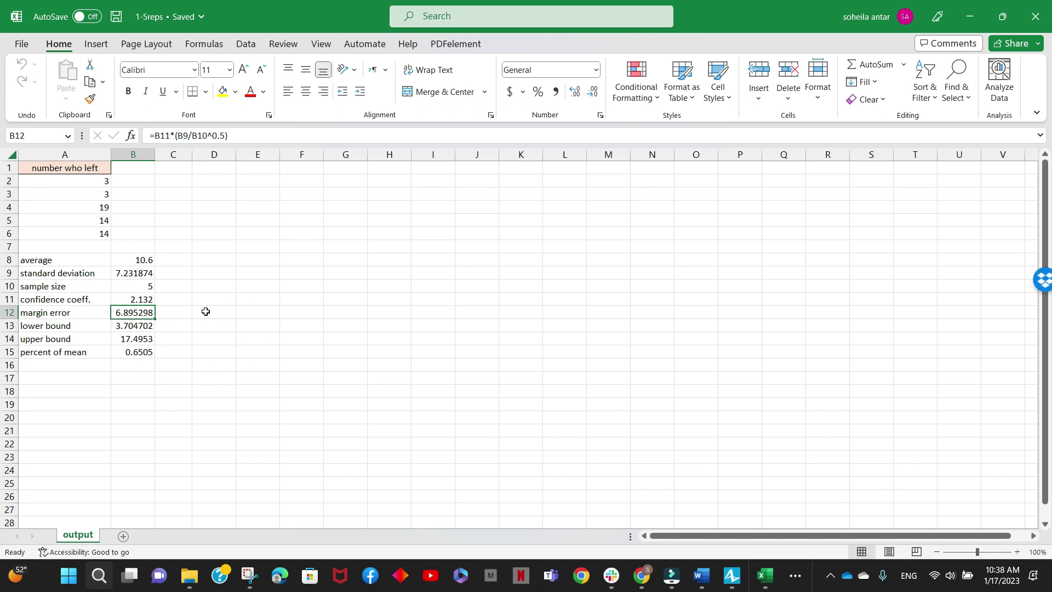
# Step: Examine how the lower and upper bounds in B13 and B14 are calculated from the average and margin error
pyautogui.click(145, 259)
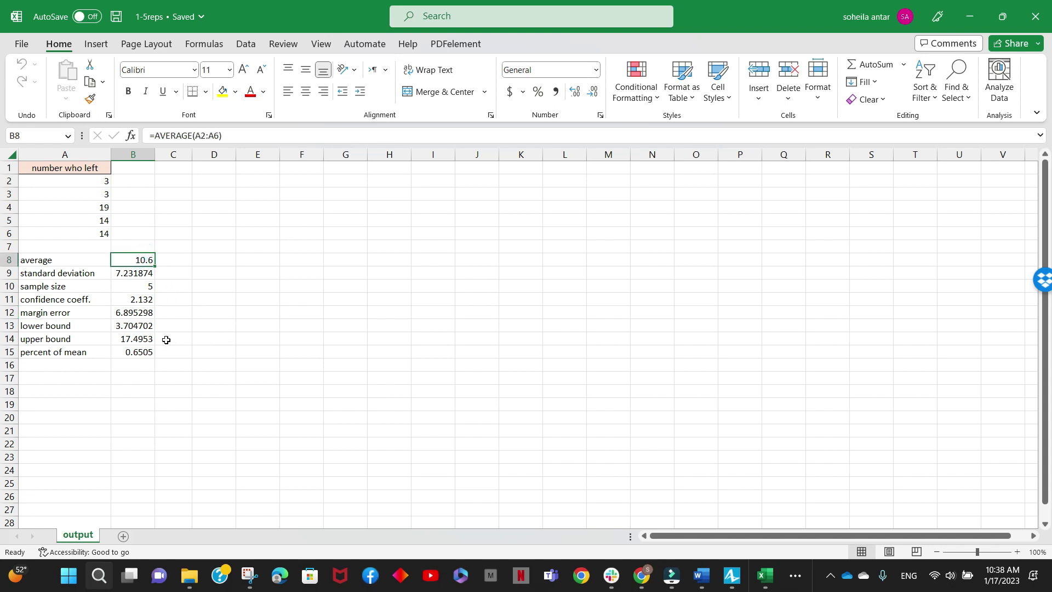
pyautogui.click(58, 326)
pyautogui.click(61, 338)
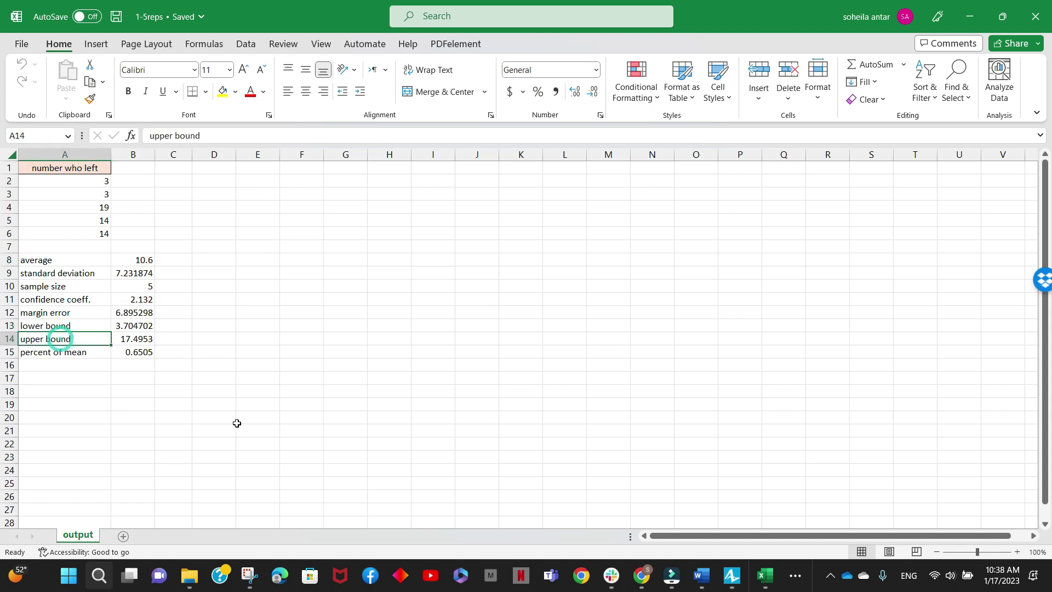
pyautogui.click(142, 327)
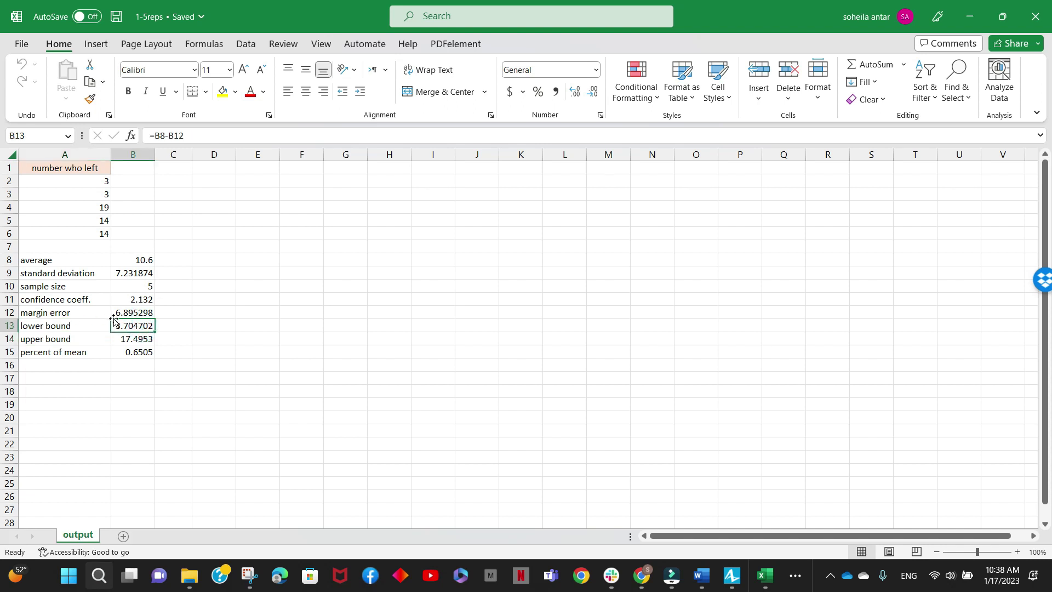
pyautogui.click(148, 260)
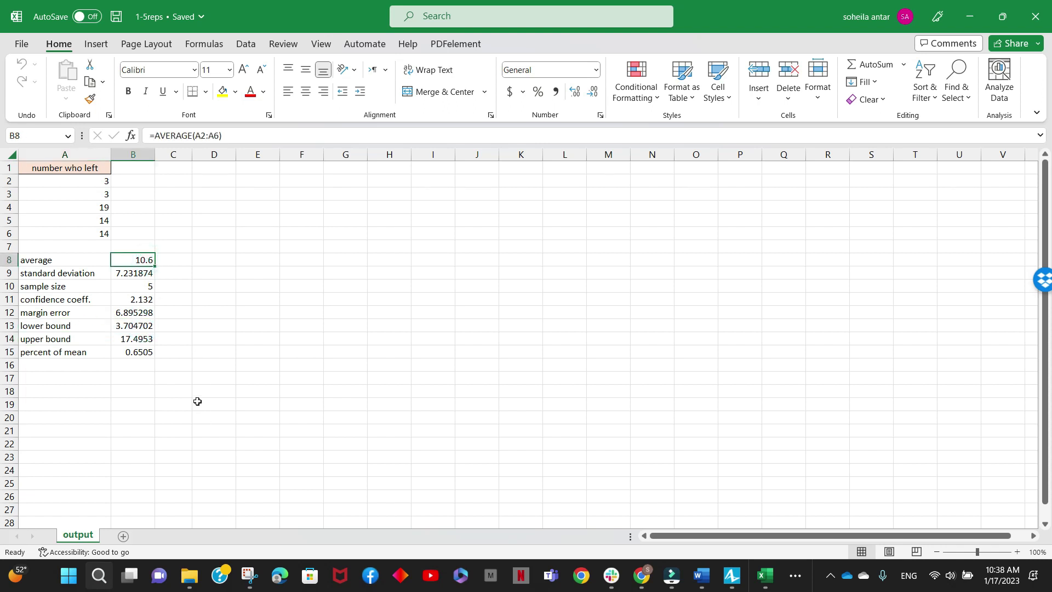
pyautogui.click(66, 325)
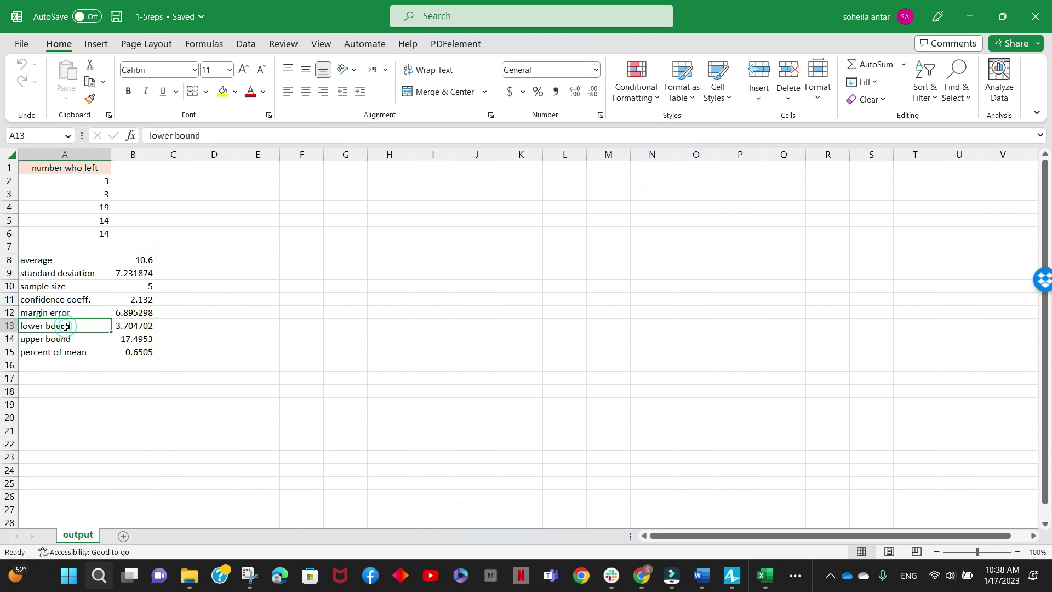
pyautogui.click(126, 326)
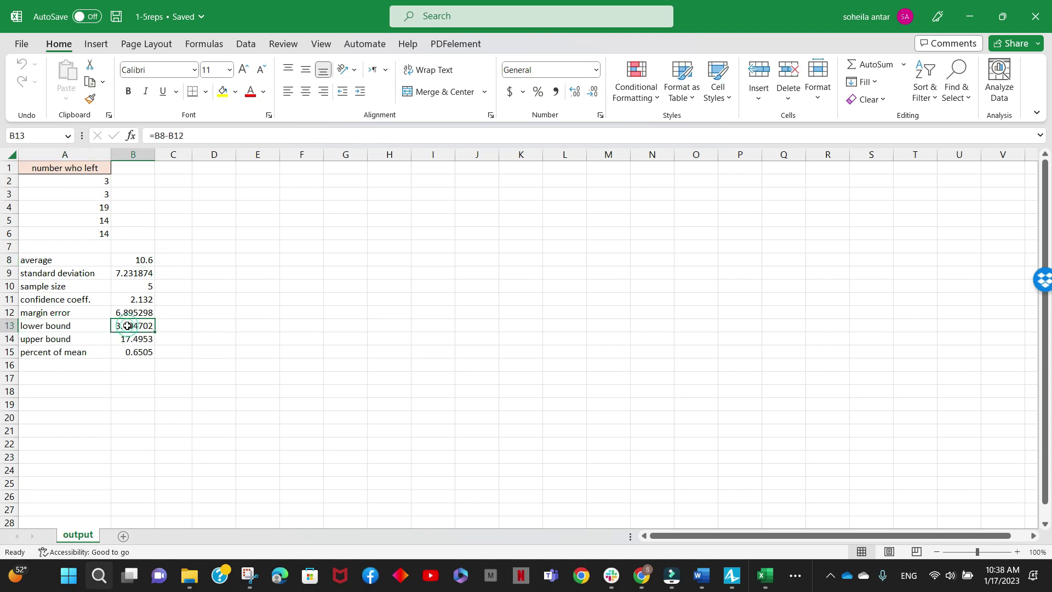
pyautogui.click(131, 340)
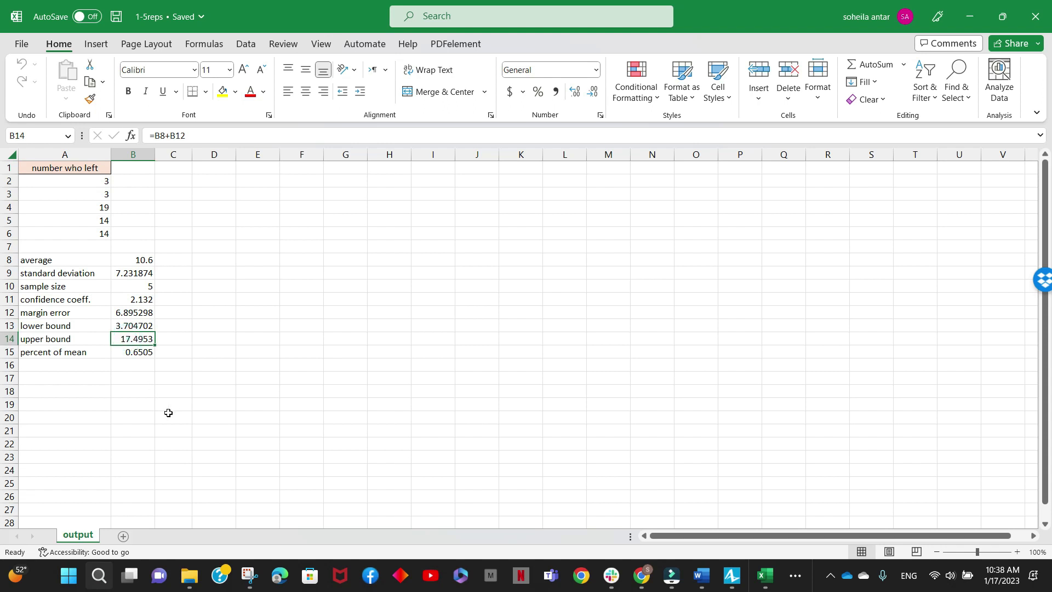
pyautogui.click(173, 353)
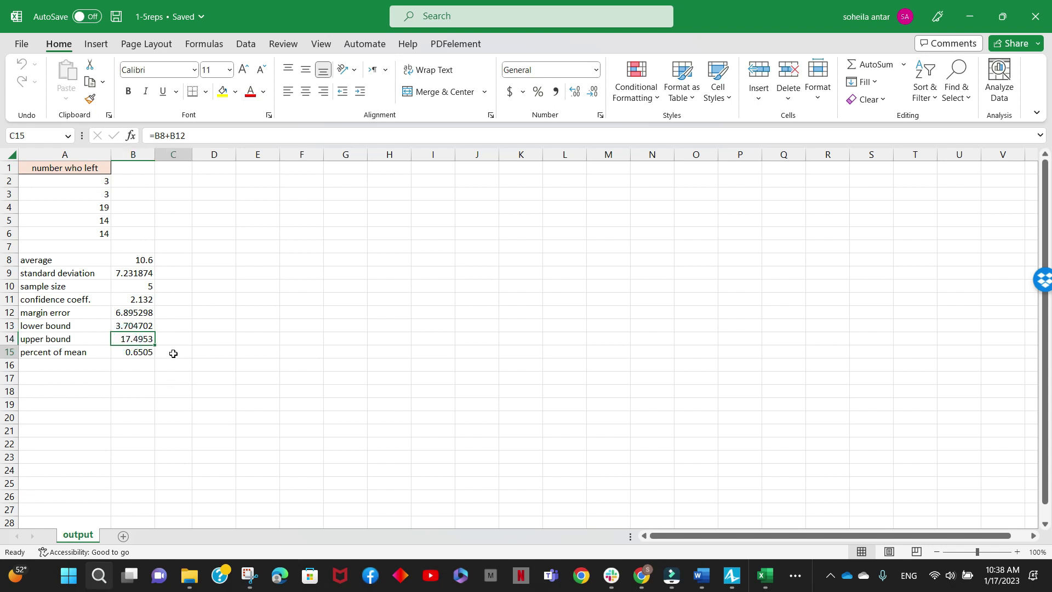
pyautogui.press('Right')
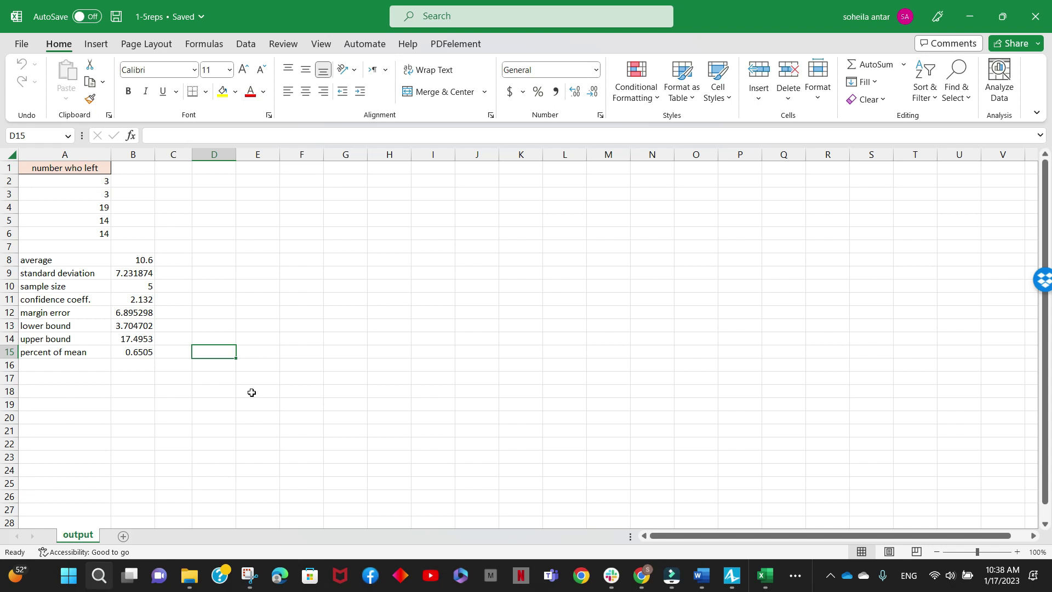
pyautogui.press('Left')
pyautogui.press('Up')
pyautogui.press('Up')
pyautogui.press('Up')
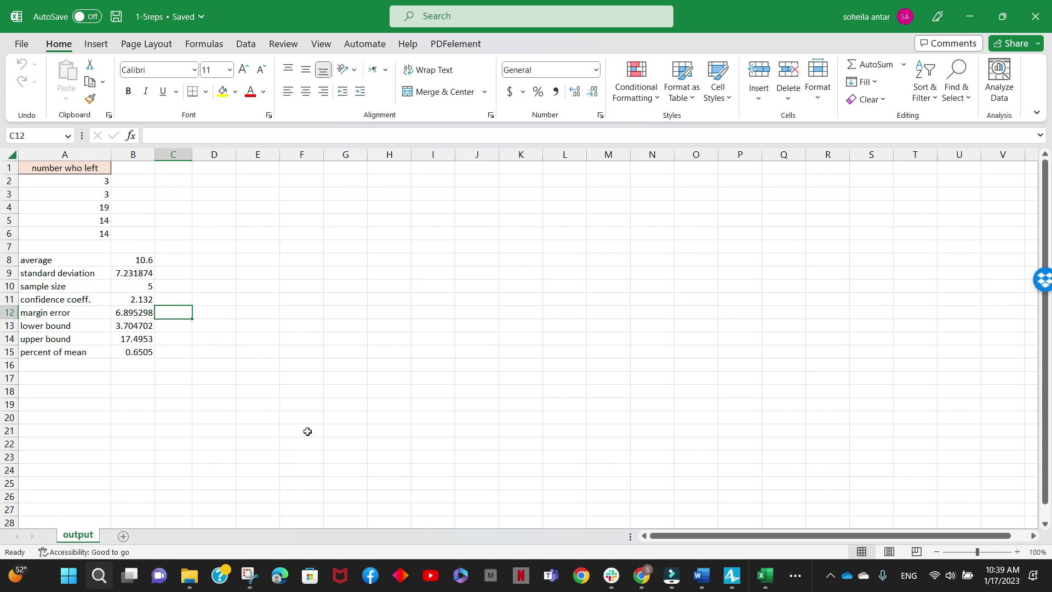
# Step: Examine how the percent of mean in B15 is calculated from the margin error and average
pyautogui.click(33, 353)
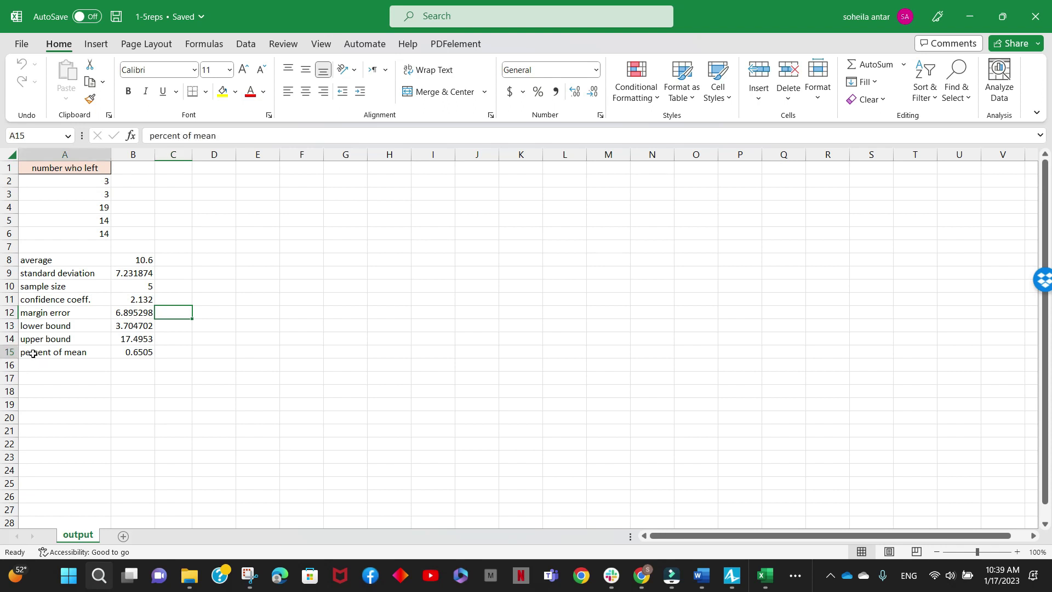
pyautogui.click(132, 353)
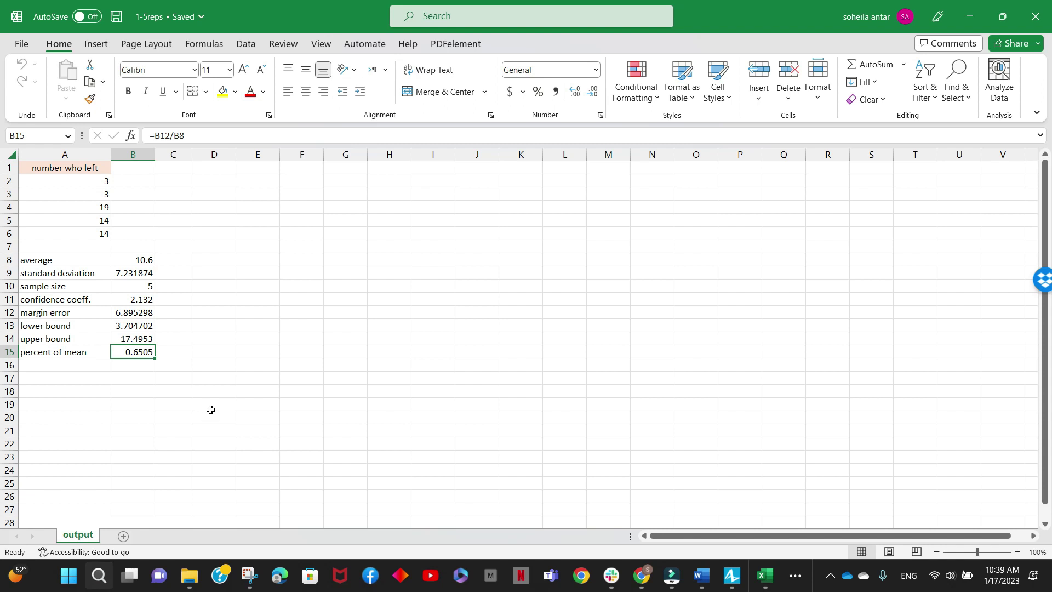
pyautogui.click(174, 351)
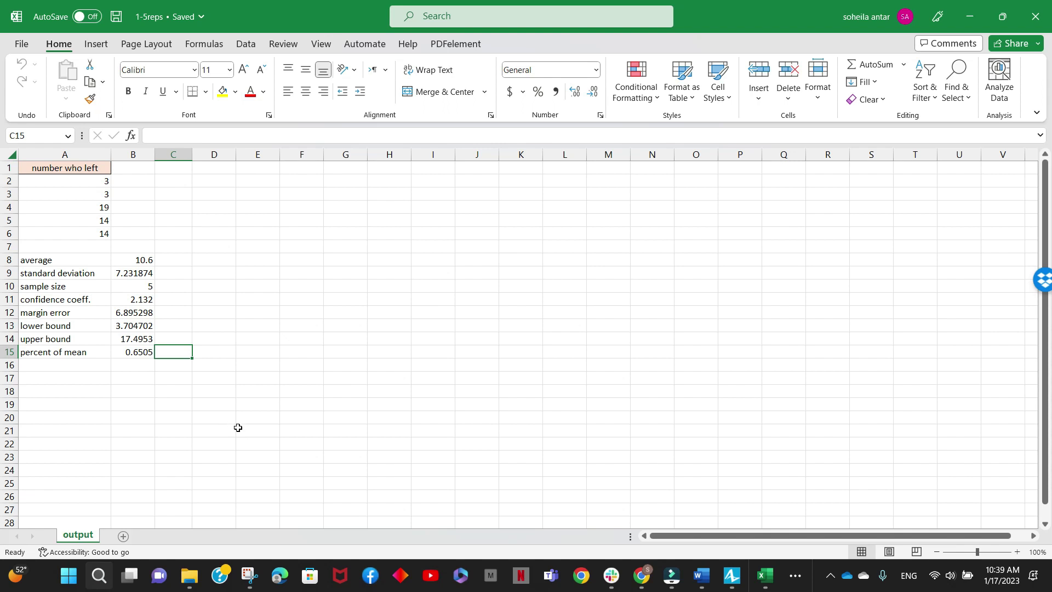
pyautogui.click(218, 349)
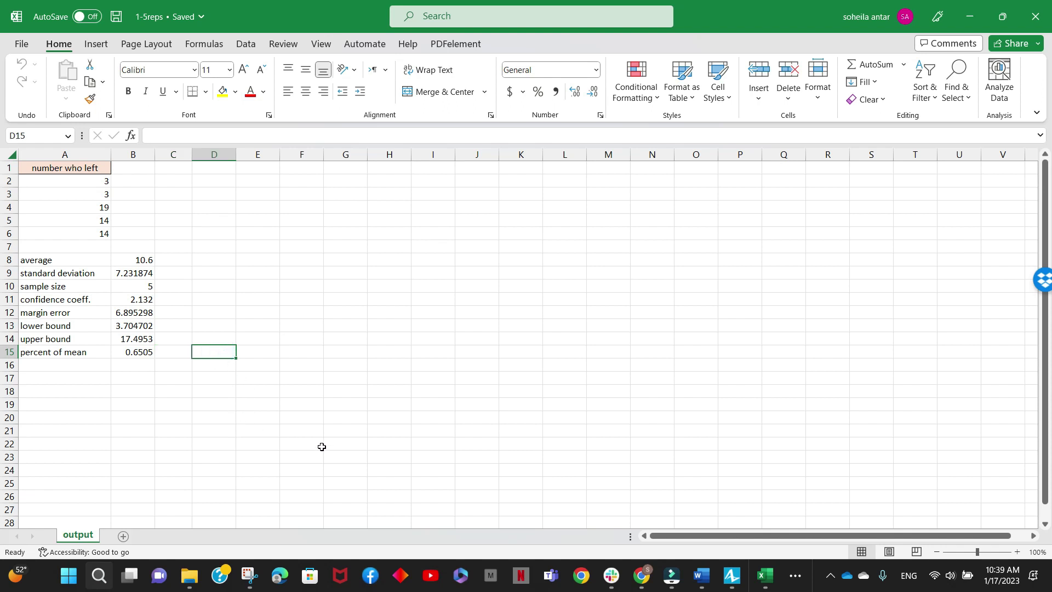
pyautogui.click(316, 334)
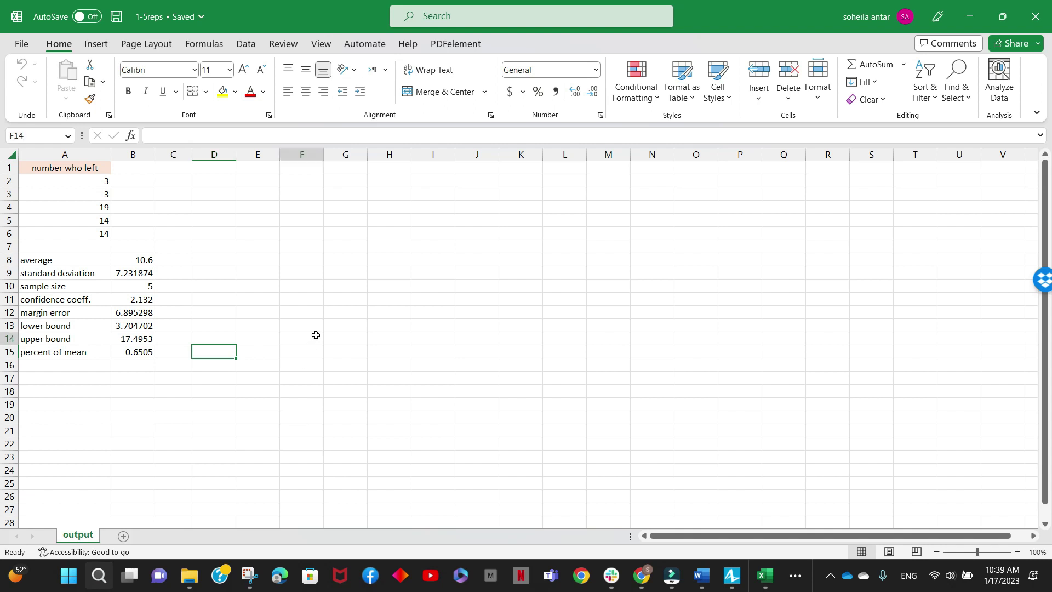
pyautogui.click(396, 338)
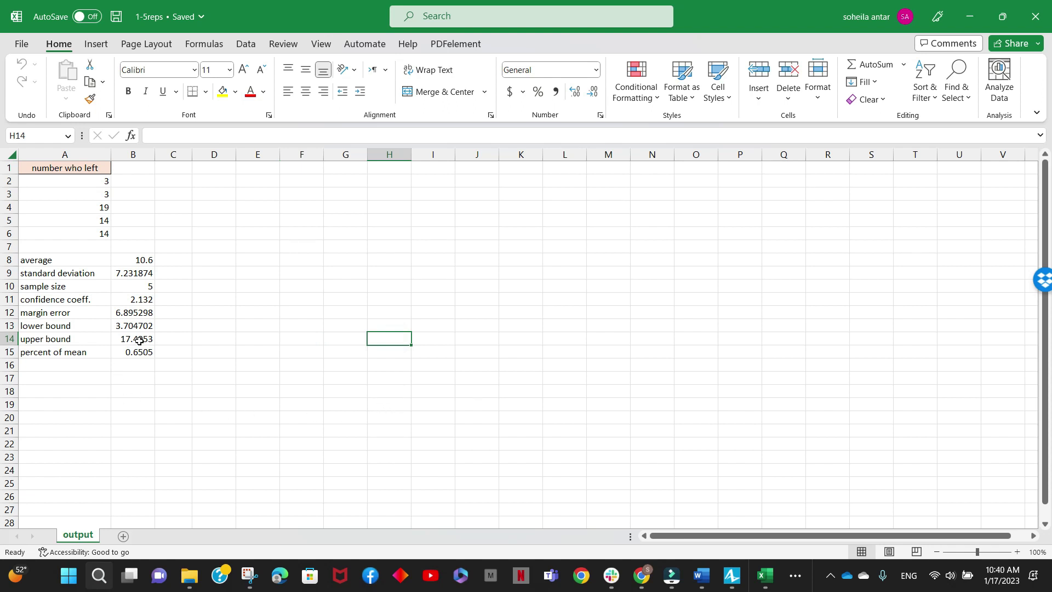
pyautogui.click(388, 378)
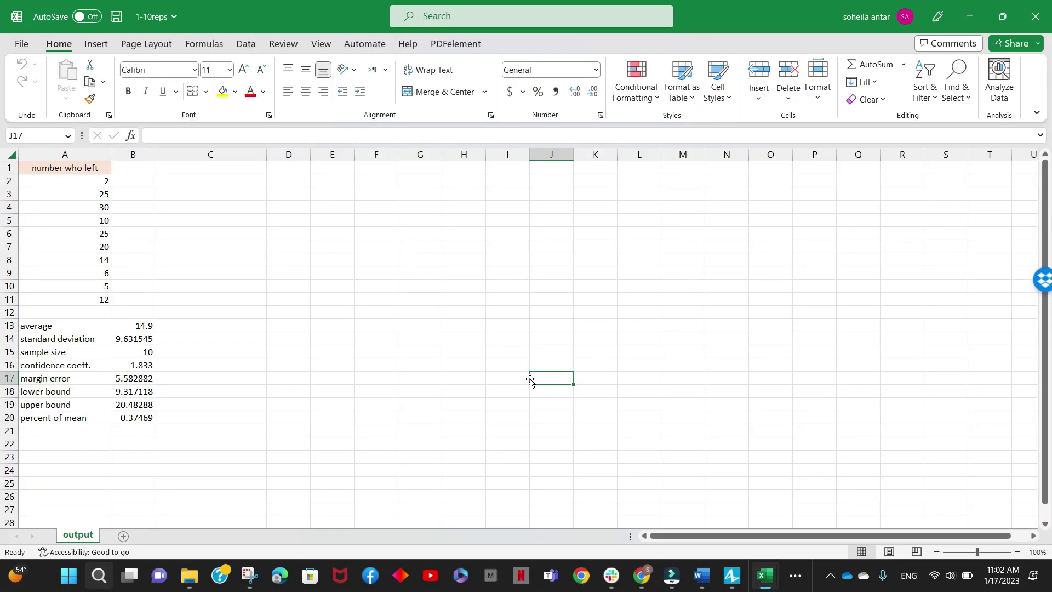
# Step: In the 1-10reps workbook, review the number who left results in A2:A11 and the confidence coefficient in B16
pyautogui.click(352, 340)
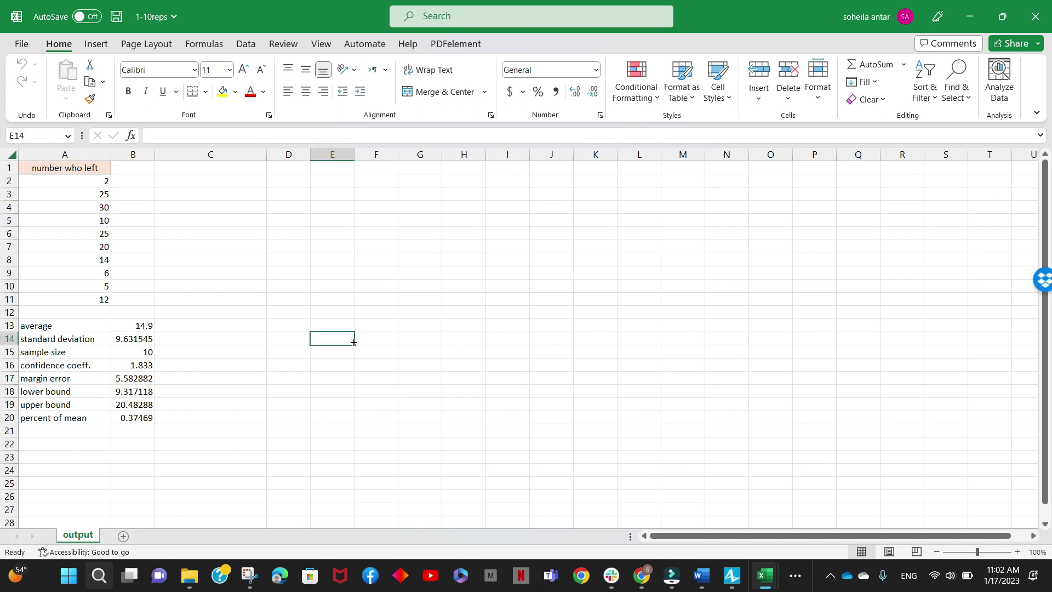
pyautogui.moveTo(89, 183); pyautogui.dragTo(91, 293)
pyautogui.click(211, 268)
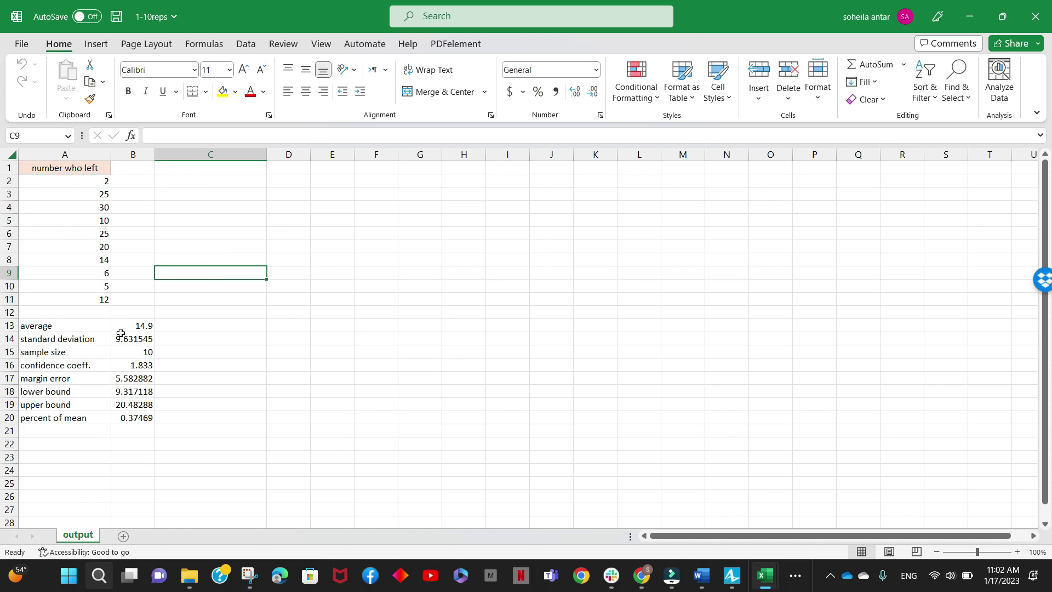
pyautogui.click(138, 366)
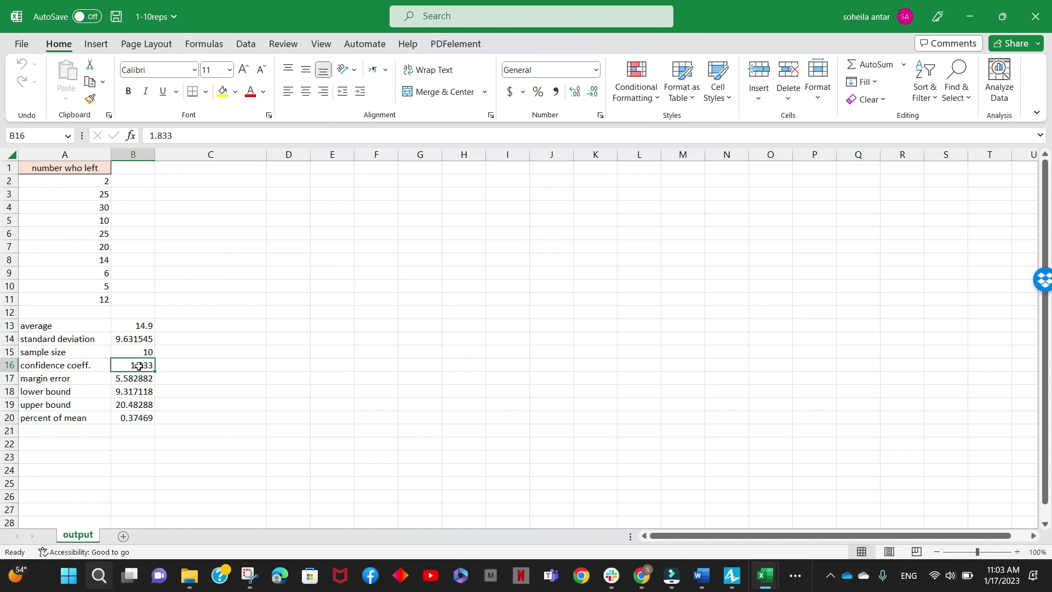
pyautogui.click(189, 369)
pyautogui.click(68, 366)
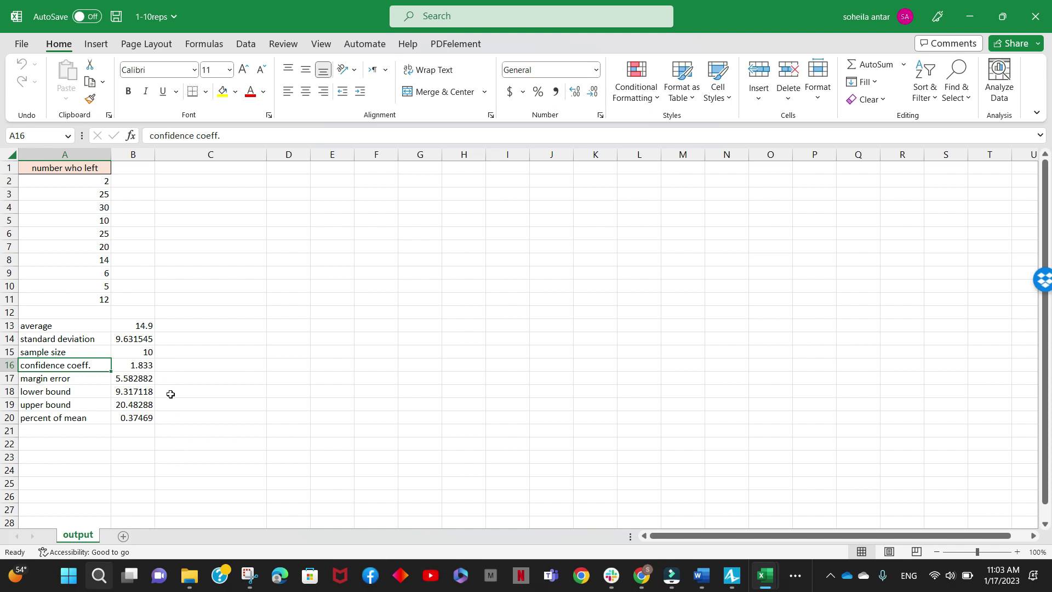
# Step: Examine the percent of mean in B20 and the lower and upper bounds in B18 and B19
pyautogui.click(128, 420)
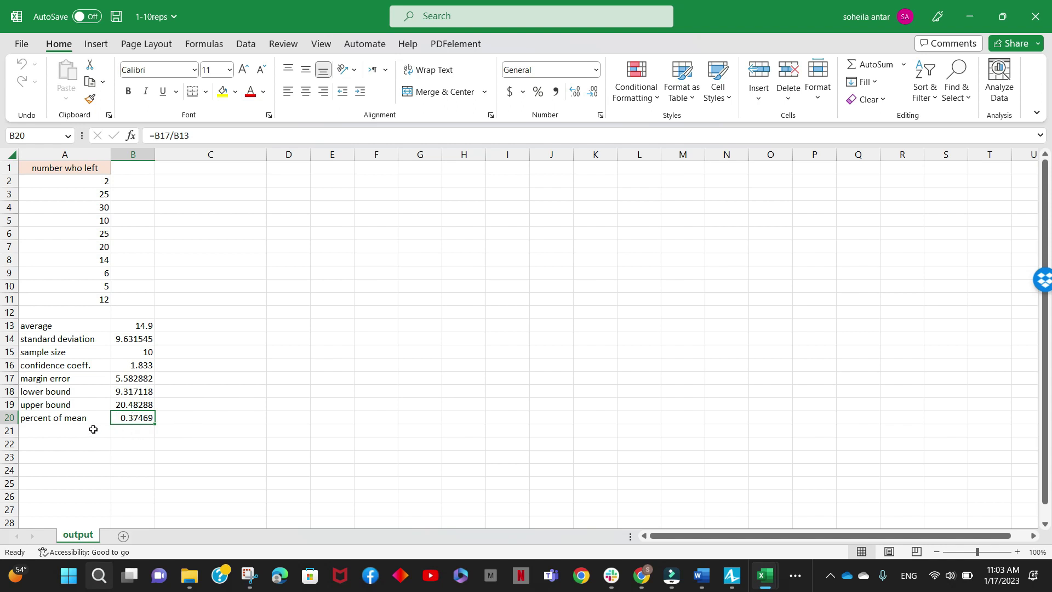
pyautogui.click(135, 392)
pyautogui.click(133, 405)
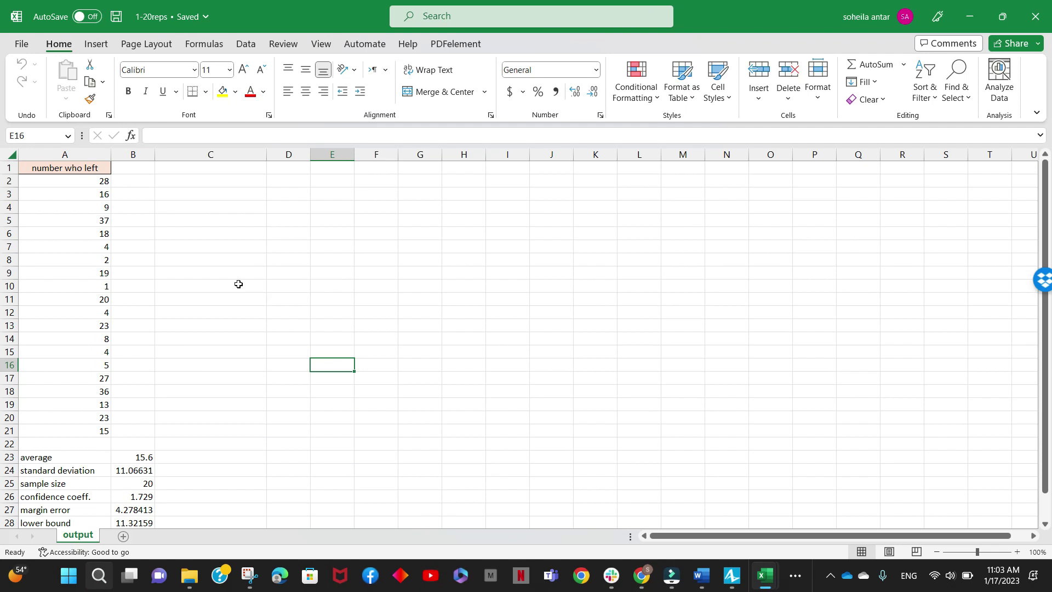
# Step: In the 1-20reps workbook, examine the confidence coefficient in B26, the percent of mean in B30 and the bounds in B28 and B29
pyautogui.scroll(-3, 238, 285)
pyautogui.scroll(-1, 256, 393)
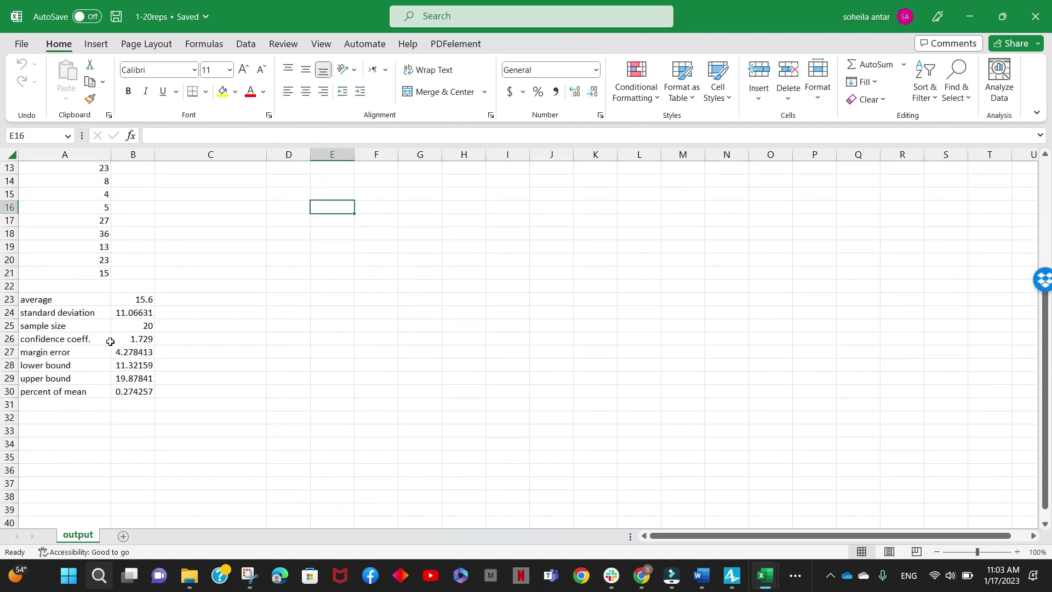
pyautogui.click(115, 338)
pyautogui.click(127, 391)
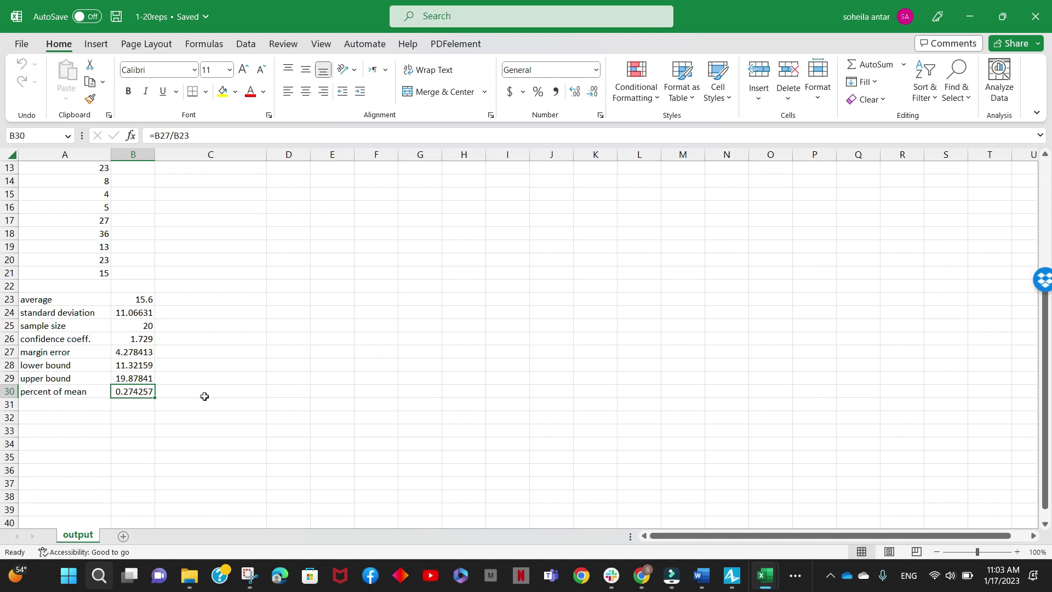
pyautogui.click(135, 364)
pyautogui.click(130, 379)
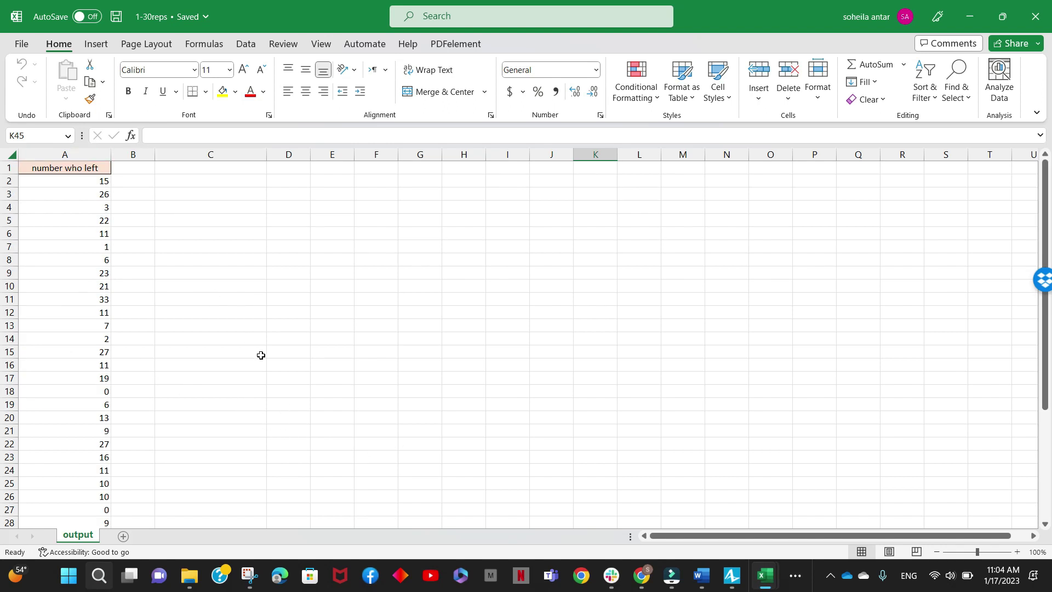
# Step: In the 1-30reps workbook, examine the summary statistics below the data and the percent of mean formula in B40
pyautogui.scroll(-6, 226, 351)
pyautogui.scroll(-1, 226, 350)
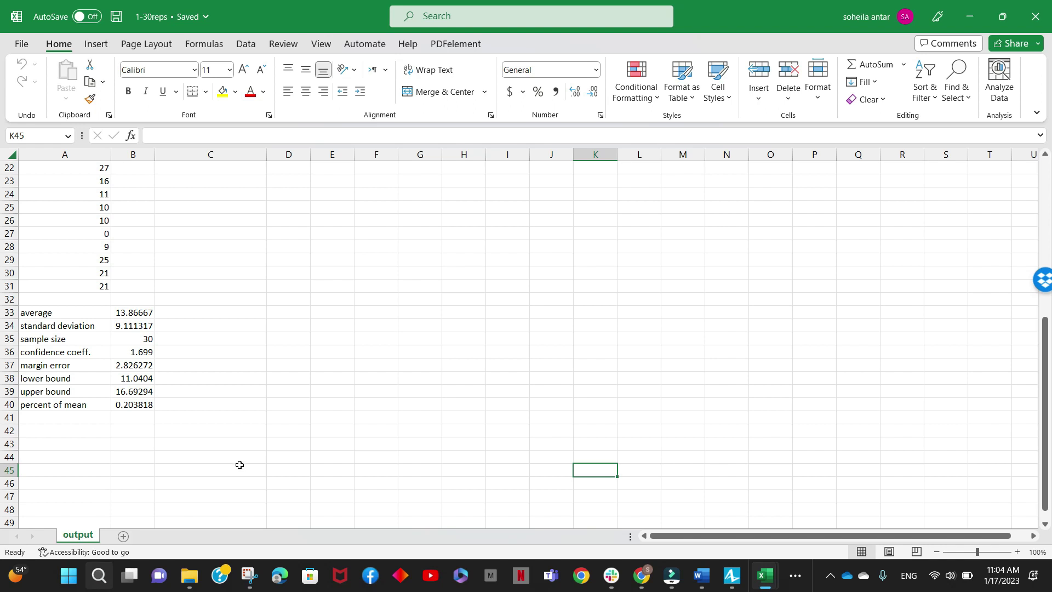
pyautogui.click(143, 410)
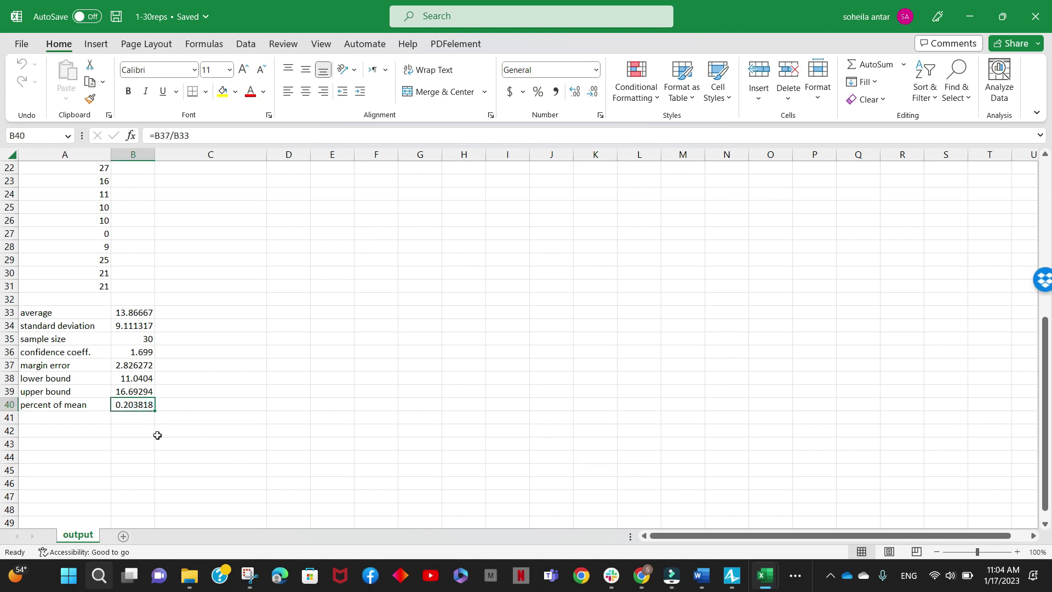
pyautogui.click(200, 406)
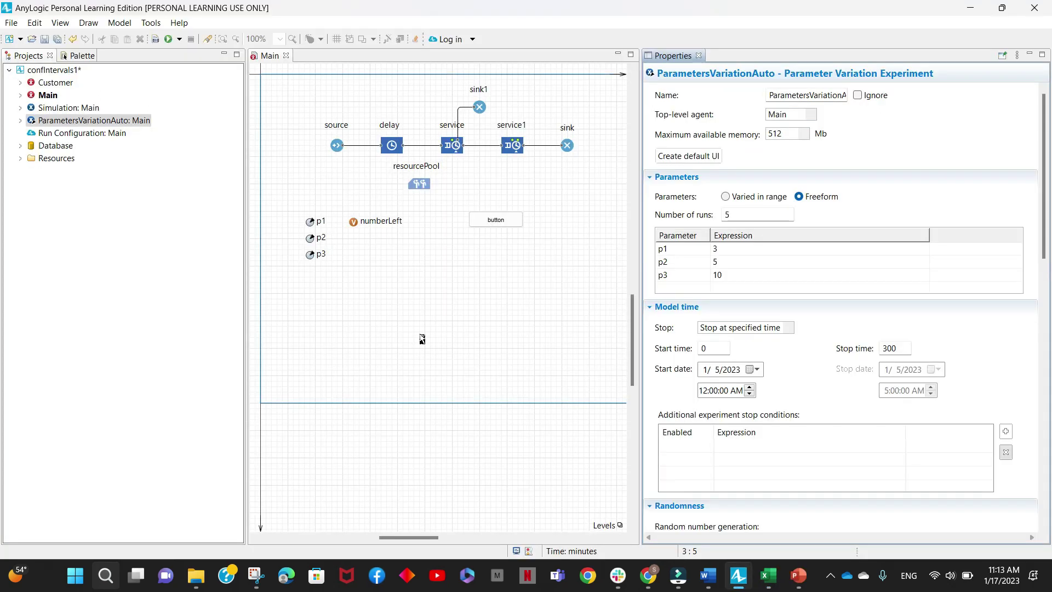
# Step: In AnyLogic, enable replications for the ParametersVariationAuto experiment with a varying number of replications, and review the confidence level and error percent settings
pyautogui.scroll(2, 422, 335)
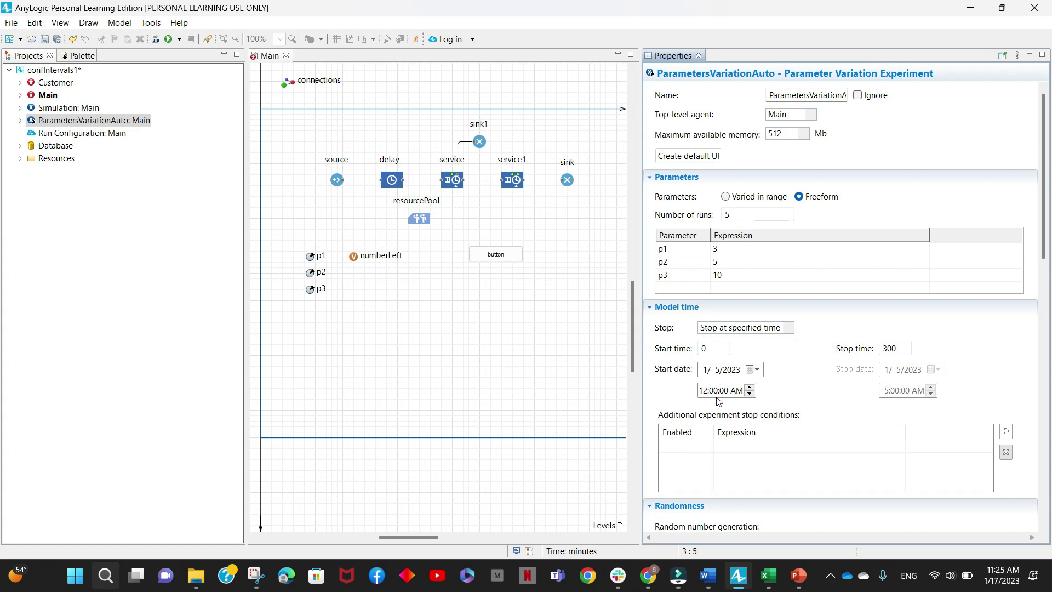
pyautogui.scroll(-5, 756, 402)
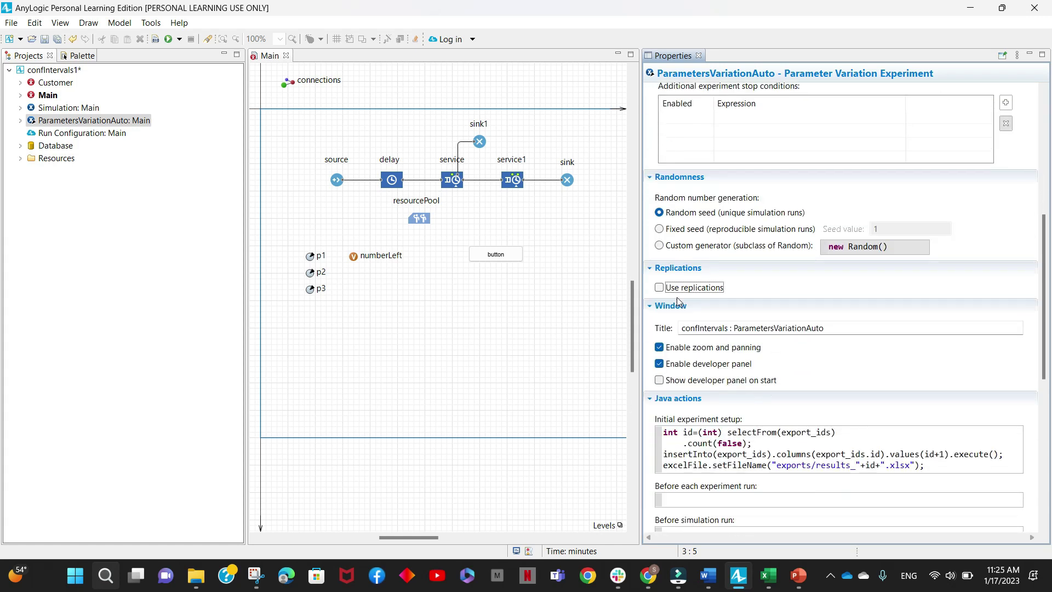
pyautogui.click(659, 287)
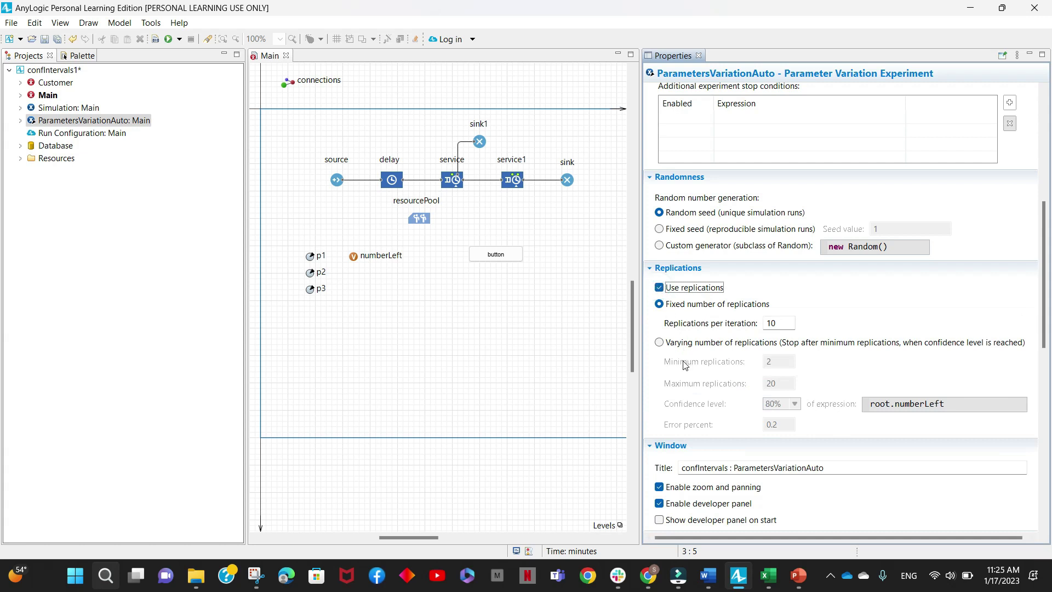
pyautogui.click(659, 342)
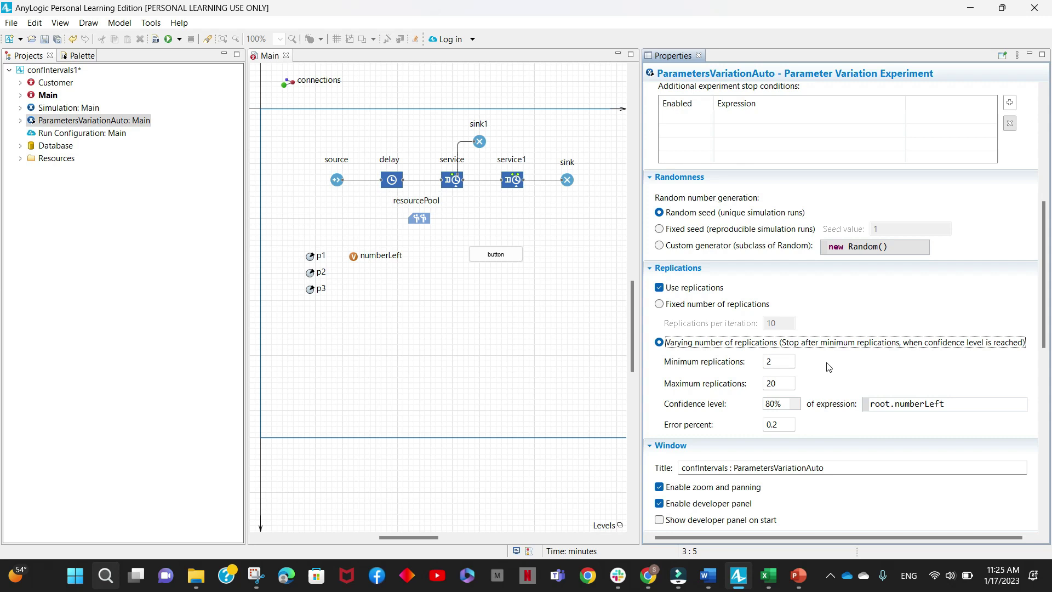
pyautogui.scroll(-1, 798, 414)
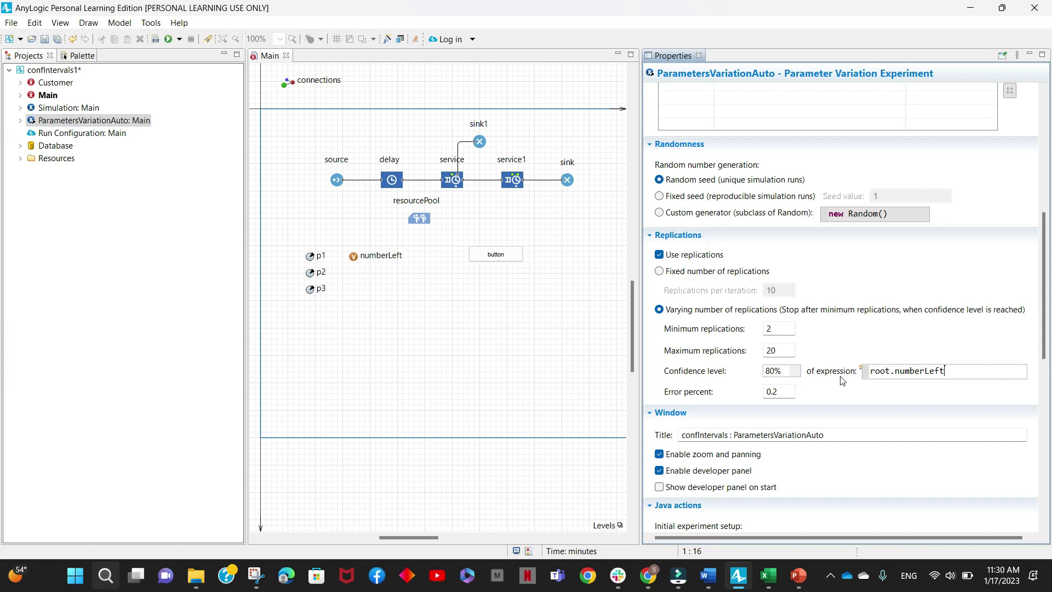
pyautogui.press('Tab')
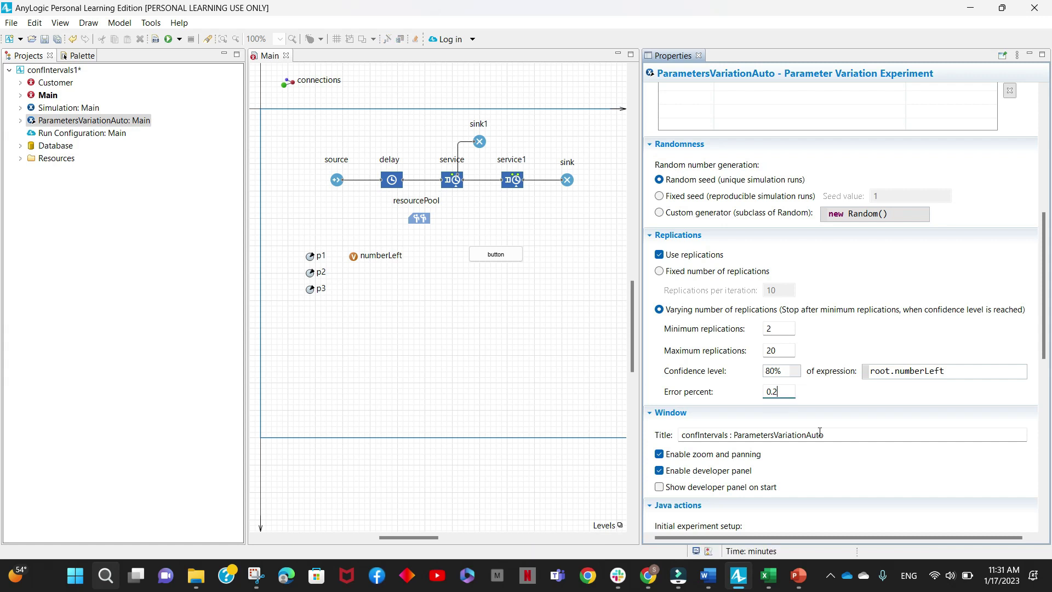